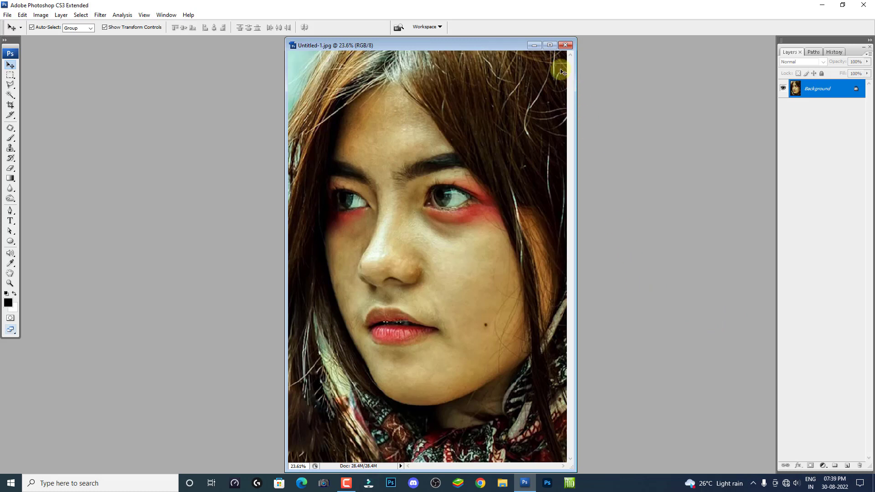
# Move the Untitled-1.jpg portrait window to the left side of the workspace
pyautogui.moveTo(455, 44); pyautogui.dragTo(240, 45)
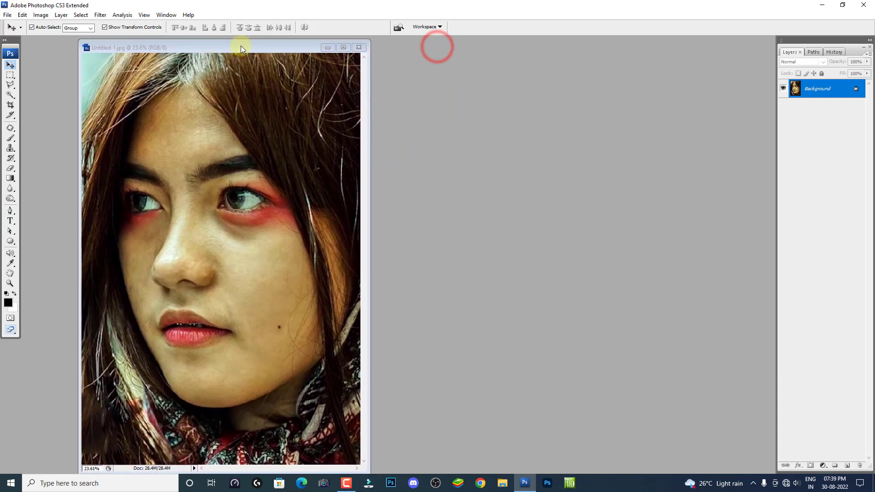
# Duplicate the portrait as Untitled-1 copy, place it on the right, and reactivate the original
pyautogui.rightClick(239, 46)
pyautogui.click(250, 52)
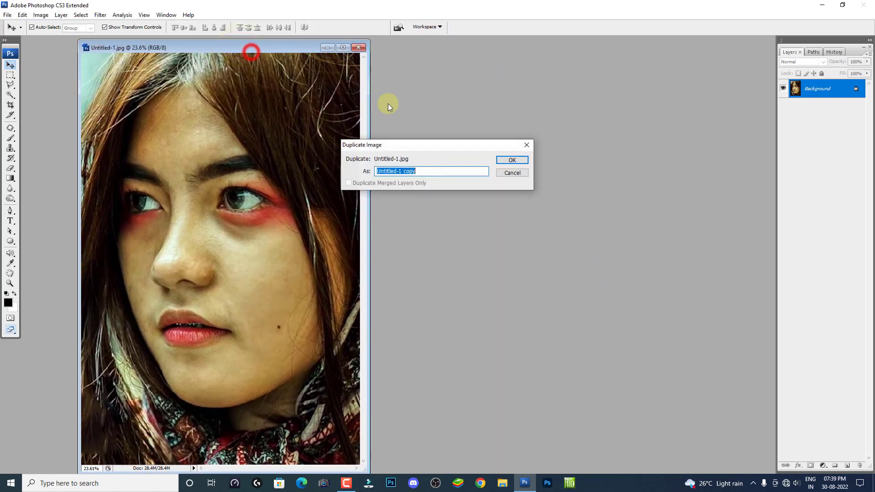
pyautogui.click(516, 157)
pyautogui.moveTo(157, 53); pyautogui.dragTo(554, 64)
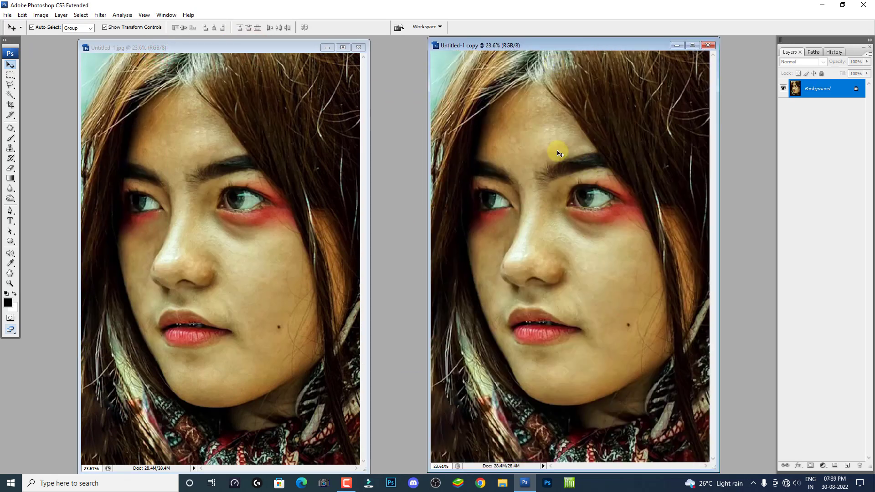
pyautogui.moveTo(286, 44); pyautogui.dragTo(279, 42)
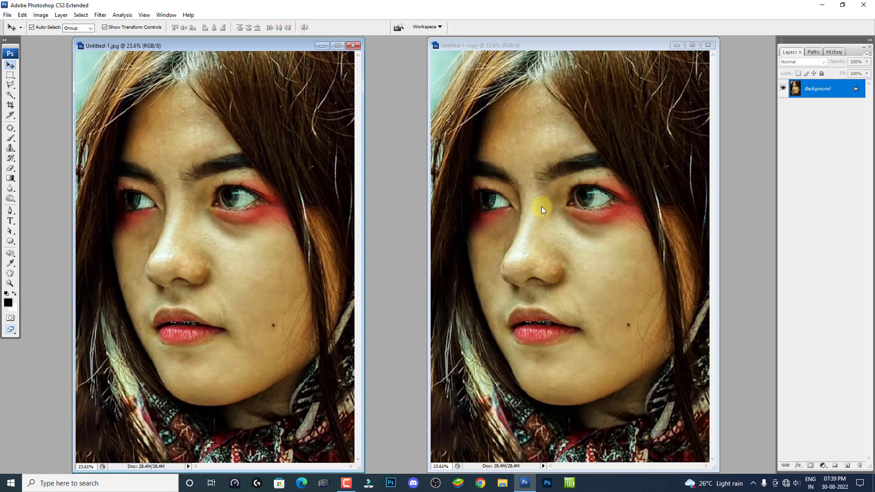
# Select the Brush Tool from the painting tools flyout
pyautogui.click(297, 240)
pyautogui.rightClick(8, 139)
pyautogui.click(41, 140)
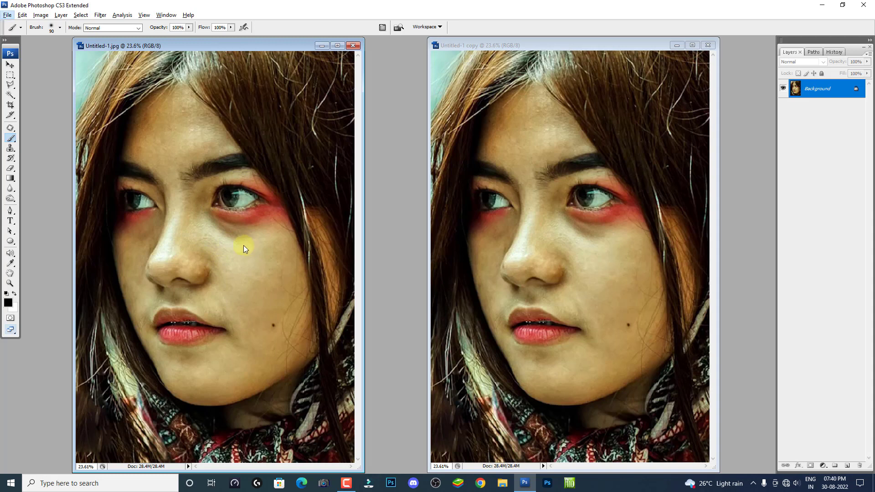
# Sample the beige cheek skin tone and set the brush opacity to 40%
pyautogui.click(10, 263)
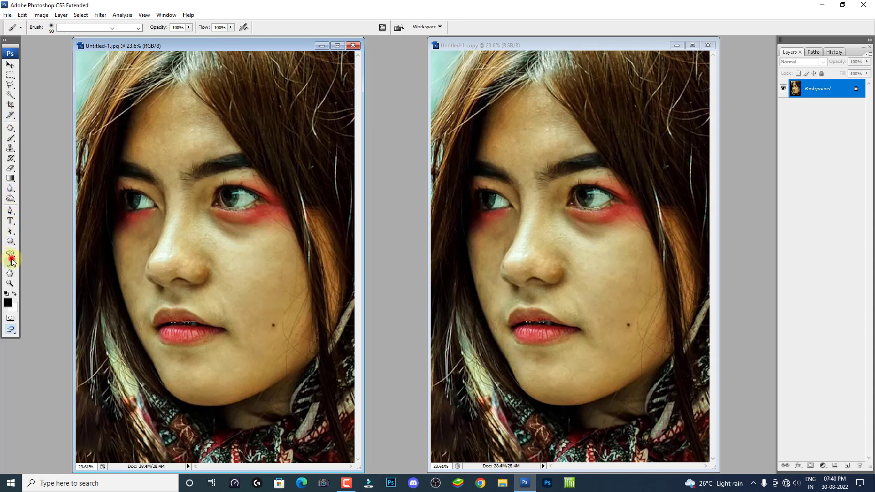
pyautogui.click(235, 246)
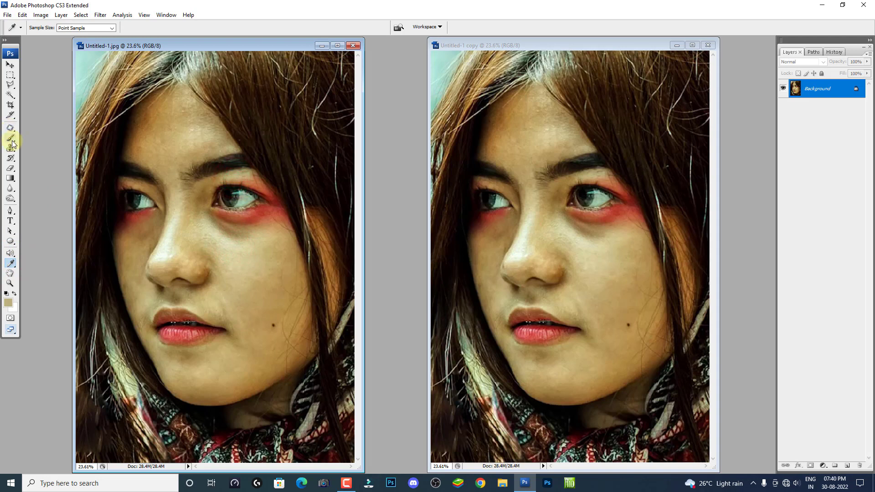
pyautogui.moveTo(10, 138); pyautogui.dragTo(55, 138)
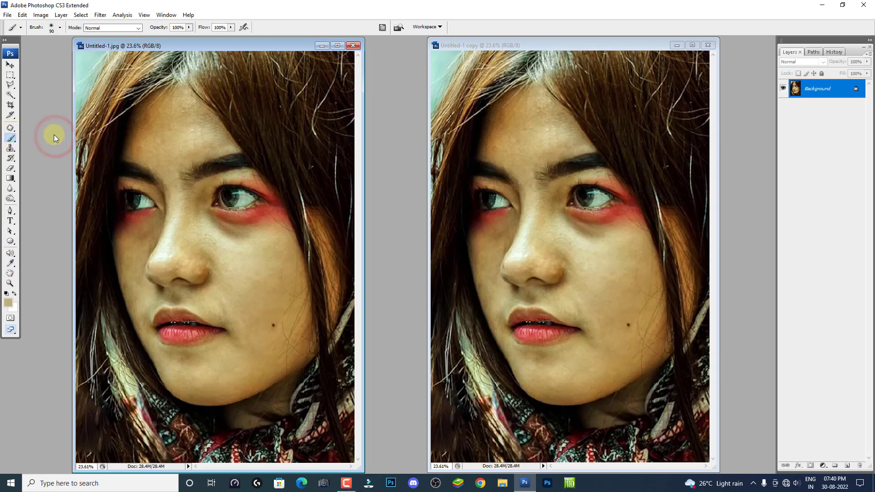
pyautogui.click(188, 27)
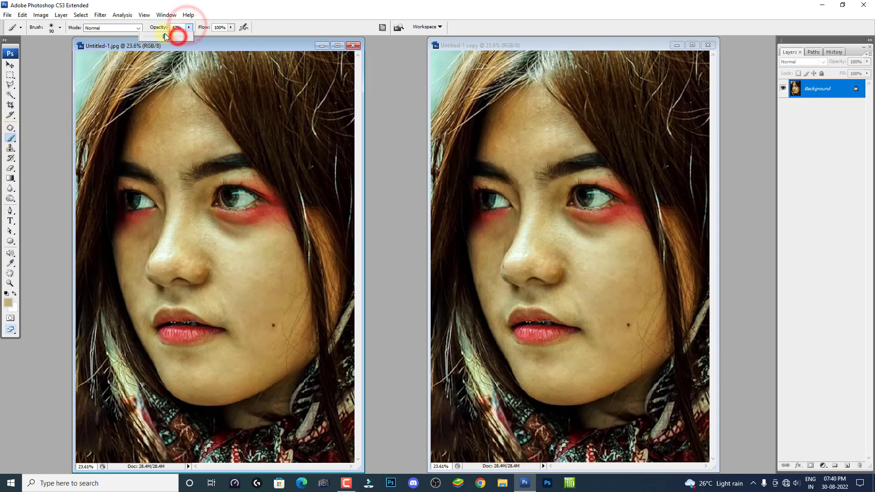
pyautogui.moveTo(165, 34); pyautogui.dragTo(164, 33)
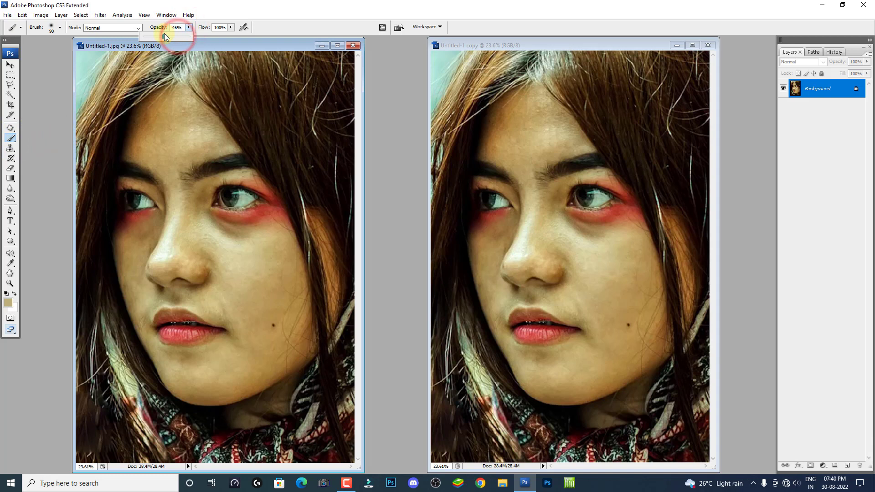
# On a new Layer 1, paint skin tone with an enlarged brush under both eyes
pyautogui.click(844, 464)
pyautogui.press(']')
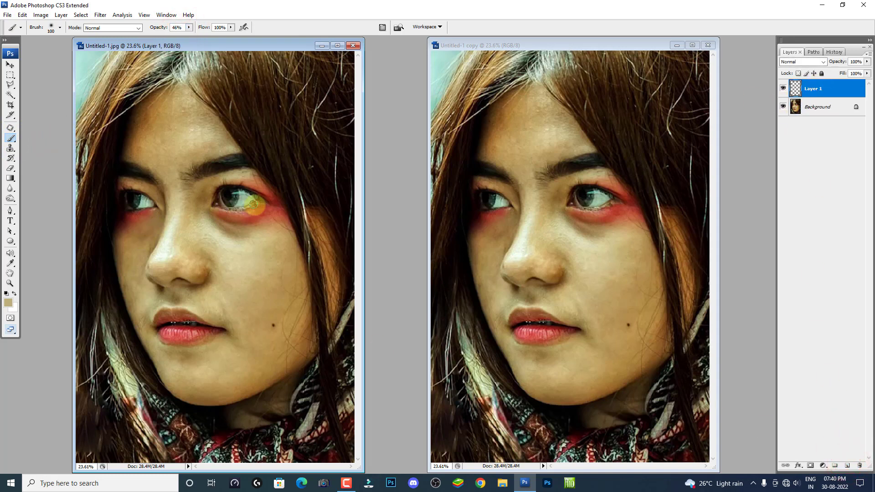
pyautogui.press(']')
pyautogui.press(']')
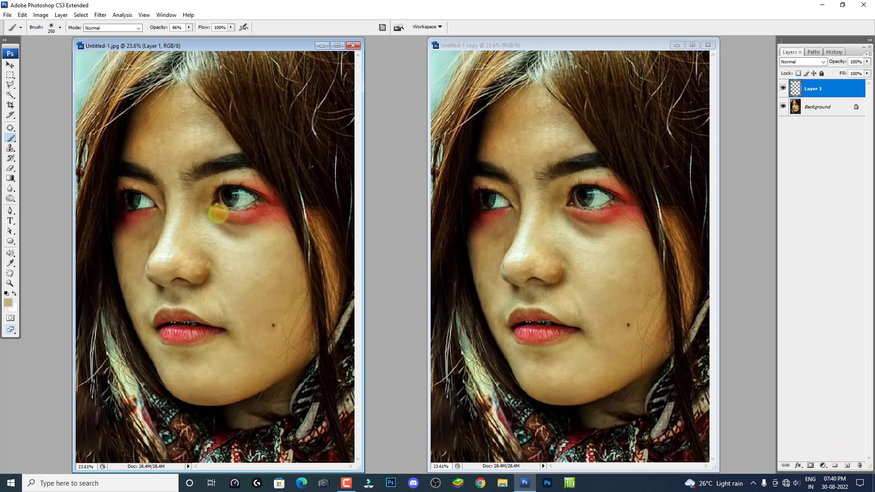
pyautogui.moveTo(217, 213)
pyautogui.mouseDown()
pyautogui.moveTo(264, 209)
pyautogui.moveTo(244, 184)
pyautogui.moveTo(303, 209)
pyautogui.moveTo(201, 224)
pyautogui.moveTo(275, 207)
pyautogui.mouseUp()
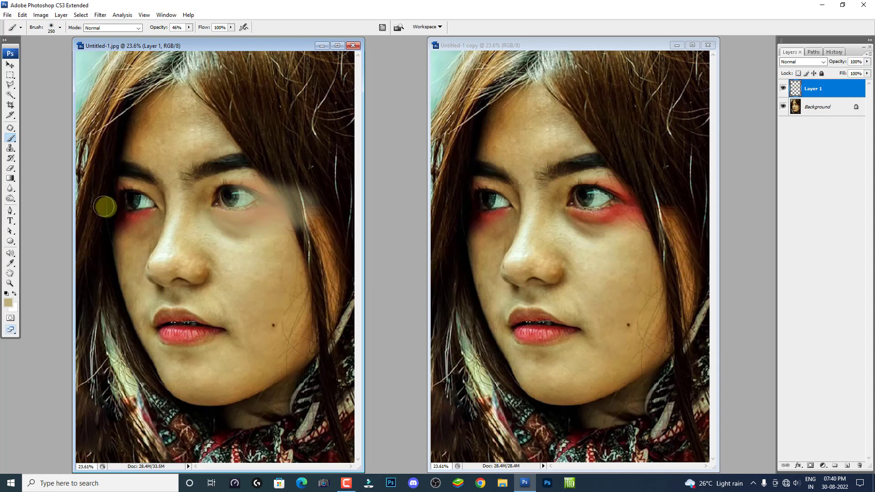
pyautogui.moveTo(101, 195)
pyautogui.mouseDown()
pyautogui.moveTo(137, 219)
pyautogui.moveTo(117, 224)
pyautogui.moveTo(112, 187)
pyautogui.moveTo(121, 220)
pyautogui.moveTo(132, 214)
pyautogui.moveTo(117, 187)
pyautogui.moveTo(127, 214)
pyautogui.mouseUp()
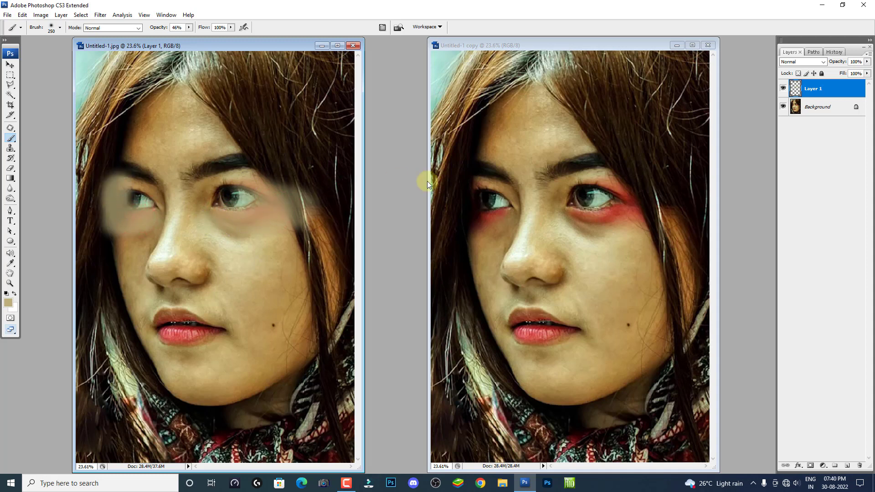
# Set Layer 1 to Soft Light blend mode at 100% opacity
pyautogui.click(867, 62)
pyautogui.click(810, 61)
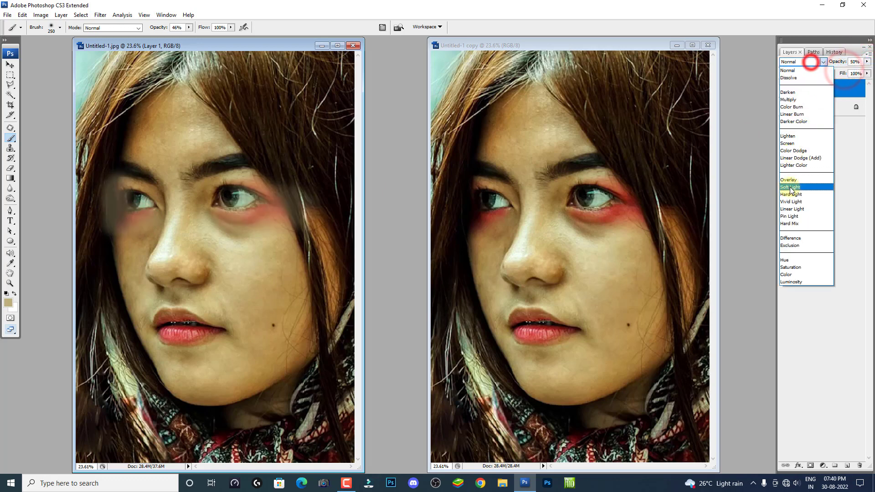
pyautogui.click(794, 187)
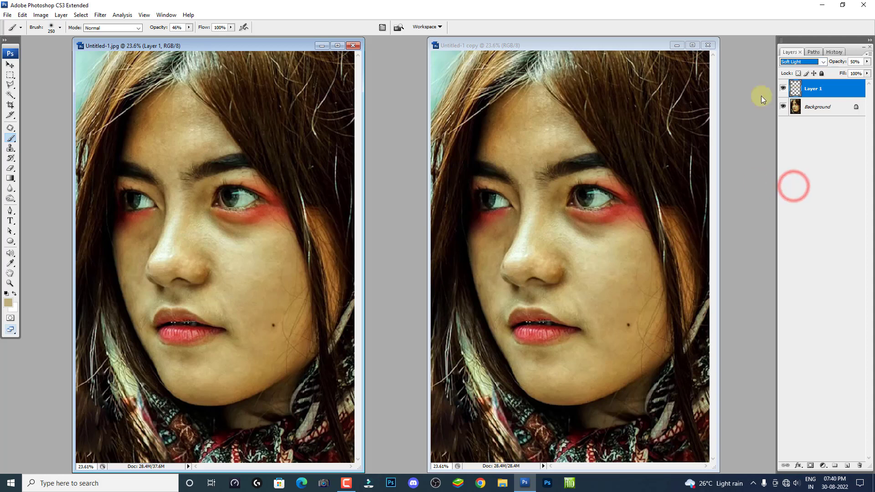
pyautogui.moveTo(840, 64); pyautogui.dragTo(862, 64)
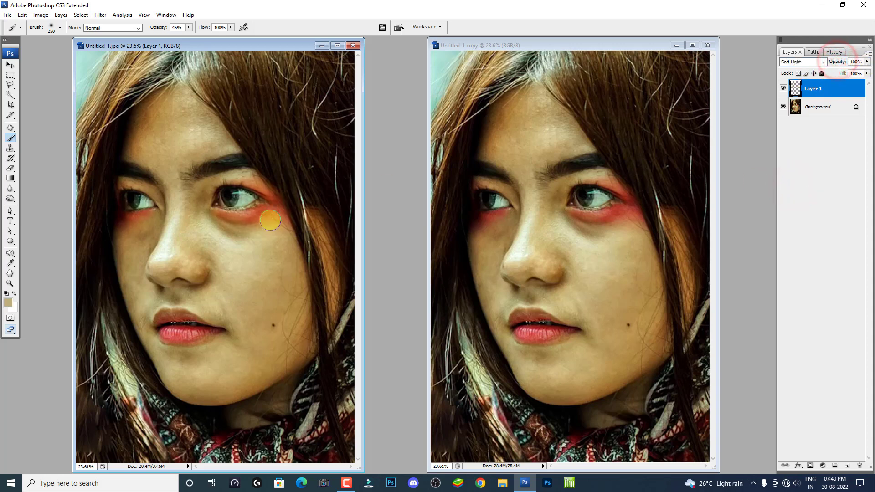
pyautogui.click(234, 220)
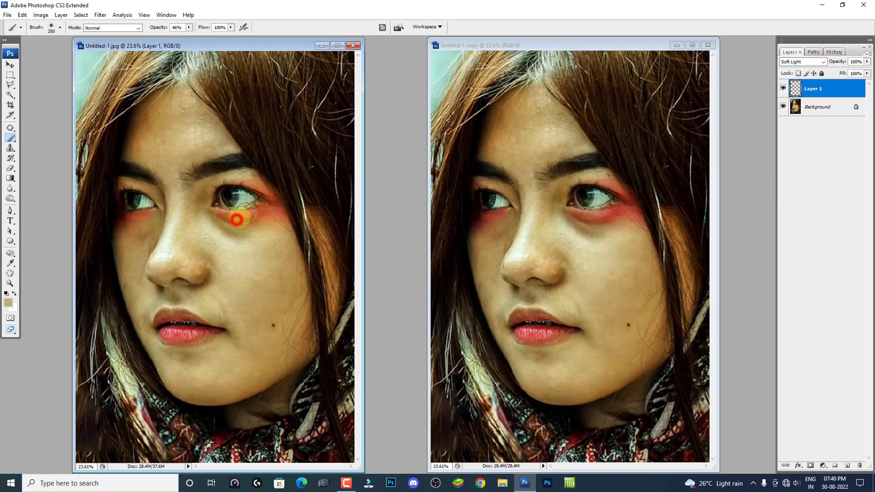
# Toggle Layer 1's visibility to compare, keep Soft Light, and add a new Layer 2
pyautogui.click(783, 88)
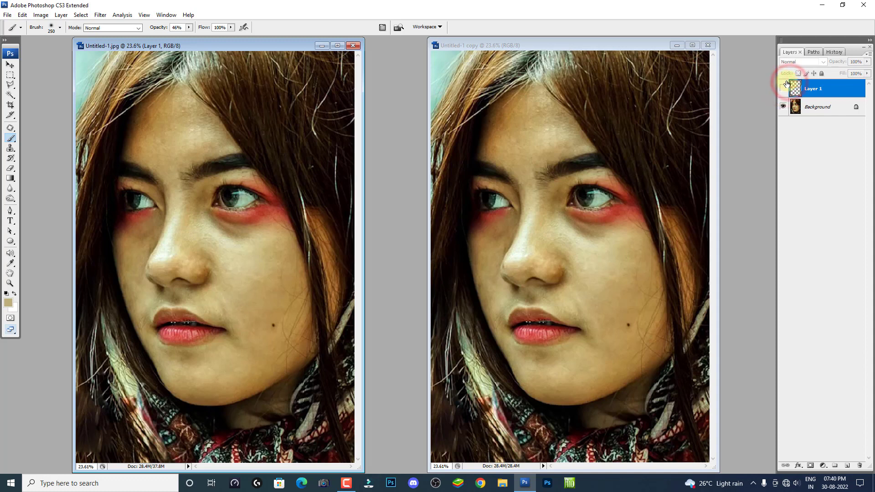
pyautogui.click(784, 88)
pyautogui.click(783, 88)
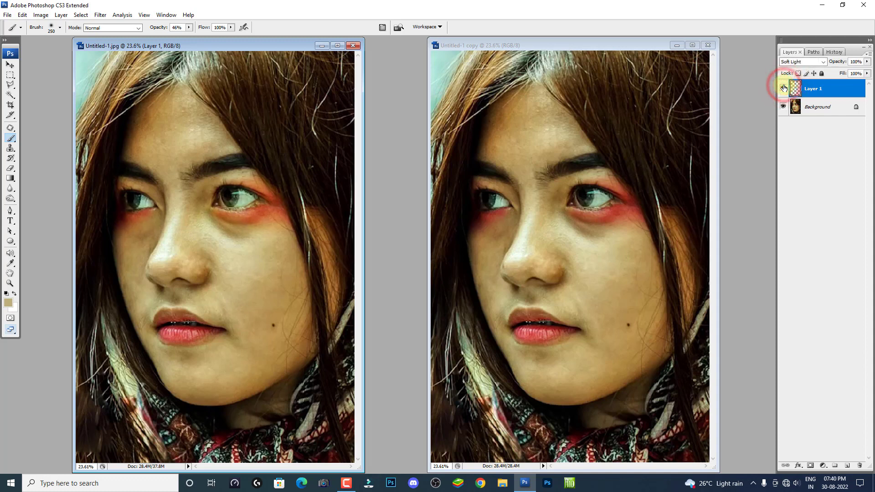
pyautogui.click(816, 87)
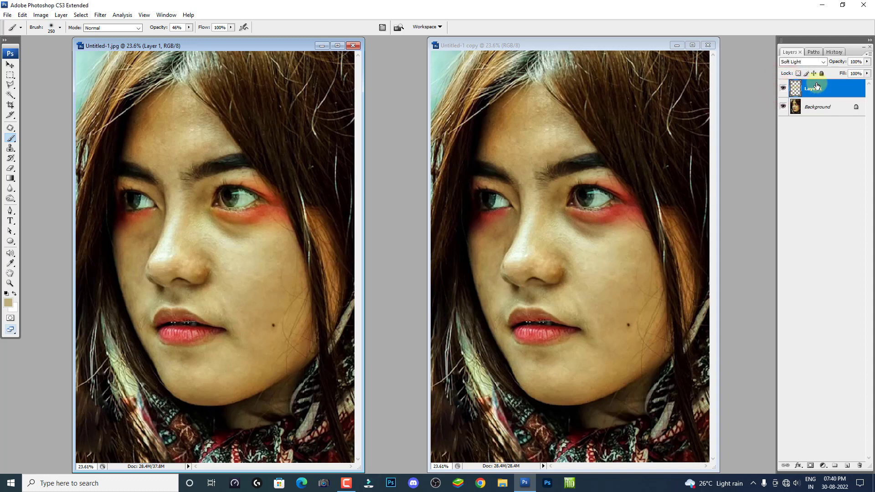
pyautogui.click(810, 67)
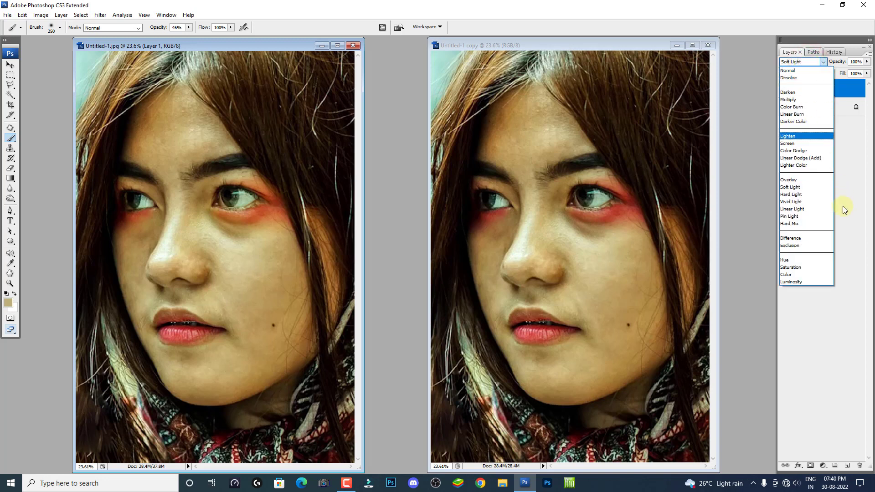
pyautogui.click(867, 208)
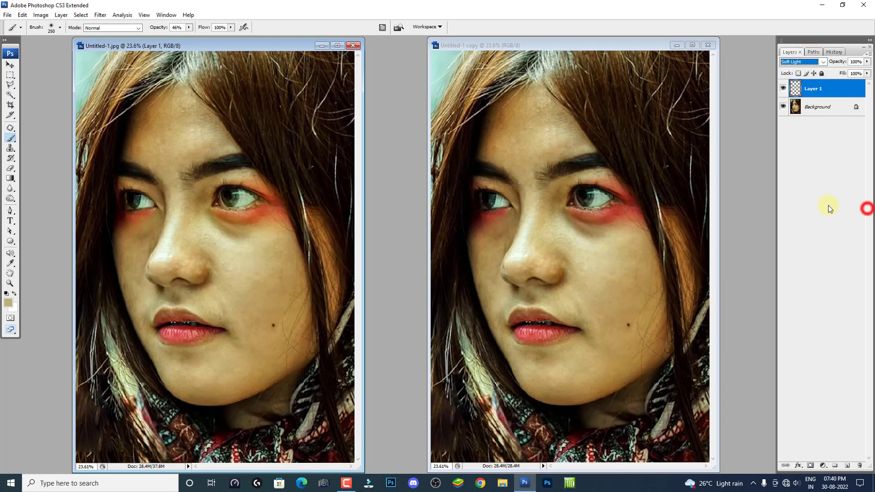
pyautogui.click(844, 465)
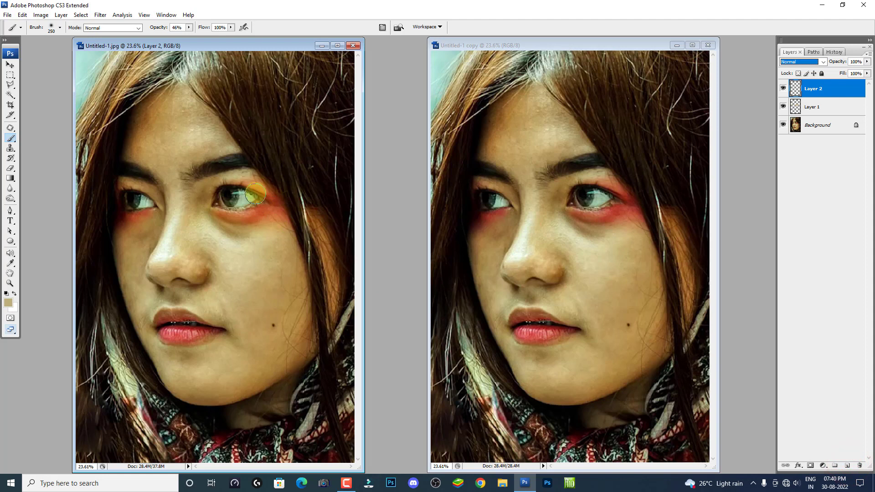
# Paint skin tone under both eyes on Layer 2 and lower its opacity to 63%
pyautogui.moveTo(253, 183)
pyautogui.mouseDown()
pyautogui.moveTo(241, 216)
pyautogui.moveTo(290, 203)
pyautogui.mouseUp()
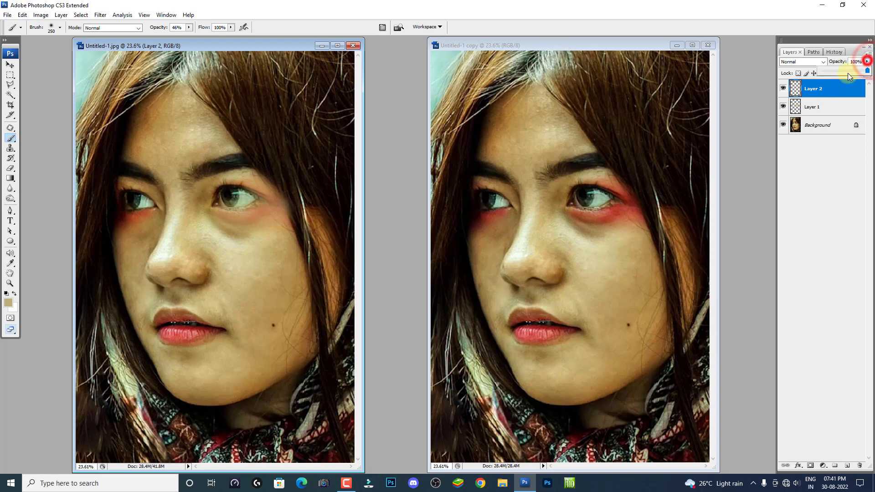
pyautogui.moveTo(867, 70); pyautogui.dragTo(851, 71)
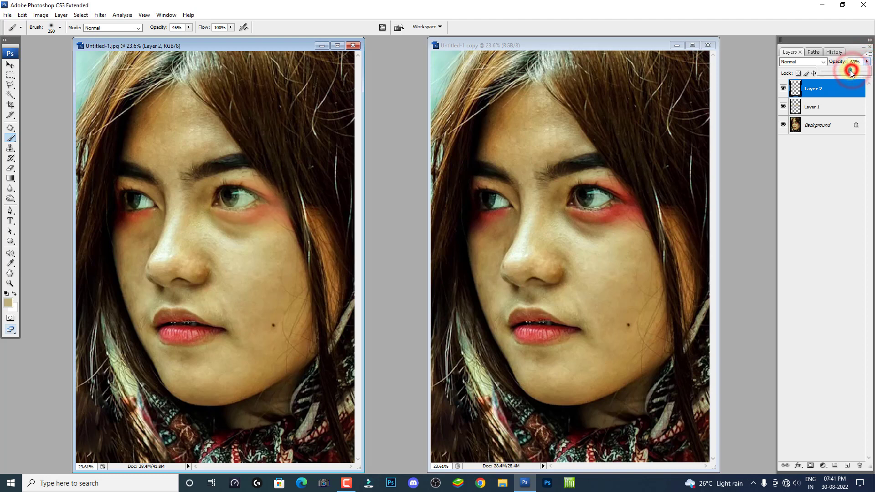
pyautogui.moveTo(137, 218)
pyautogui.mouseDown()
pyautogui.moveTo(111, 203)
pyautogui.moveTo(136, 196)
pyautogui.moveTo(88, 205)
pyautogui.mouseUp()
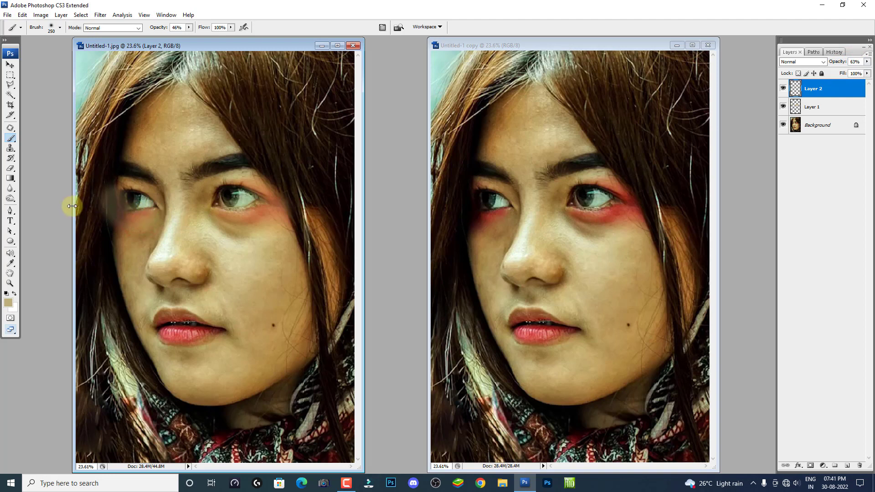
# Erase beside the left eye's outer corner with a soft 182 px eraser brush
pyautogui.press('e')
pyautogui.rightClick(109, 196)
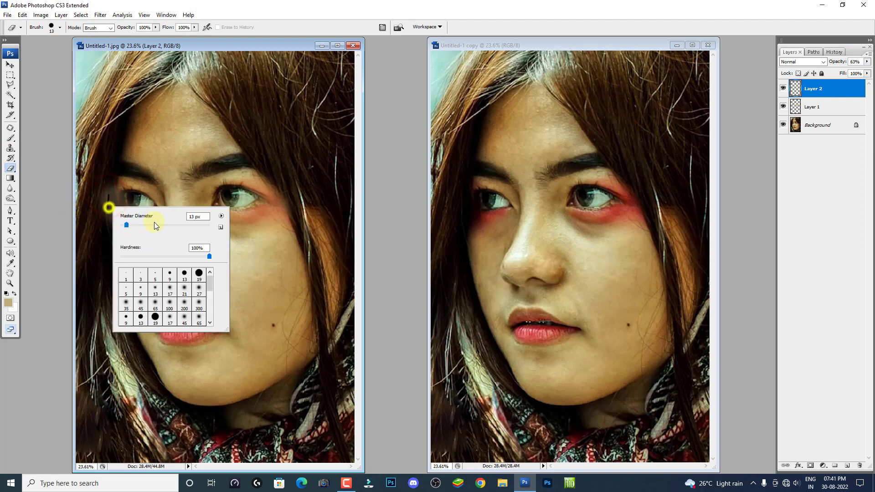
pyautogui.click(170, 290)
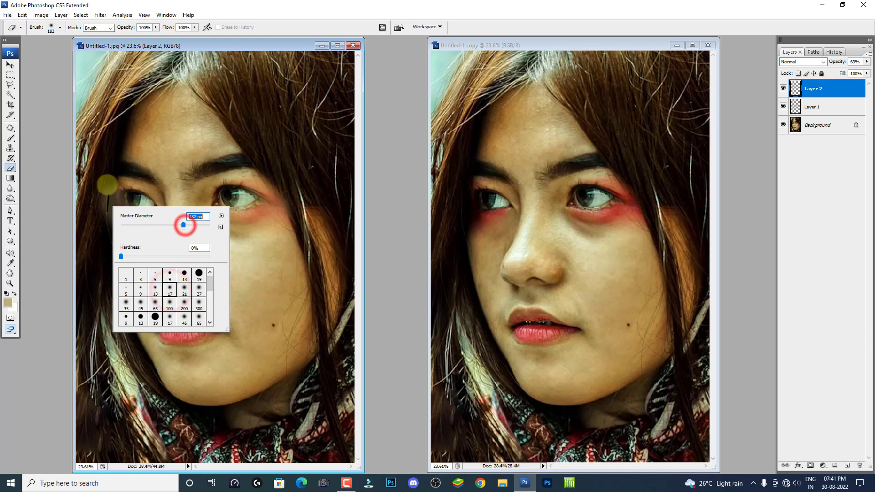
pyautogui.moveTo(185, 228); pyautogui.dragTo(182, 226)
pyautogui.click(113, 182)
pyautogui.moveTo(110, 195); pyautogui.dragTo(117, 205)
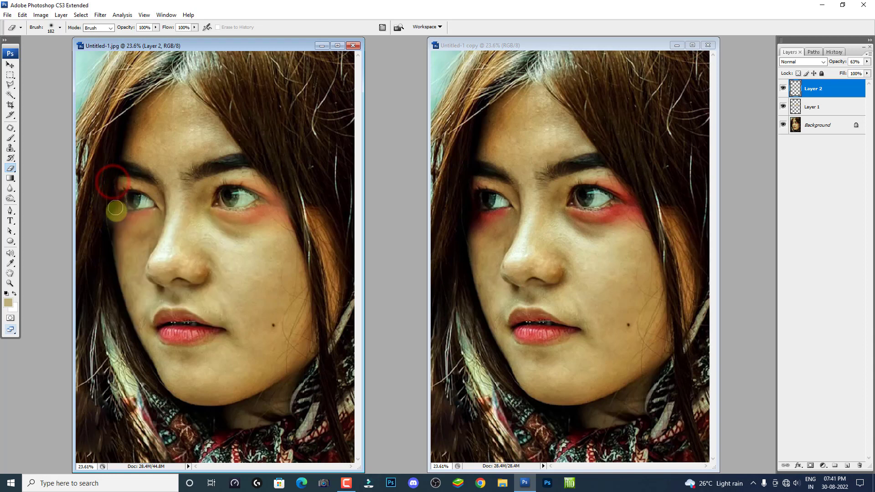
pyautogui.press('v')
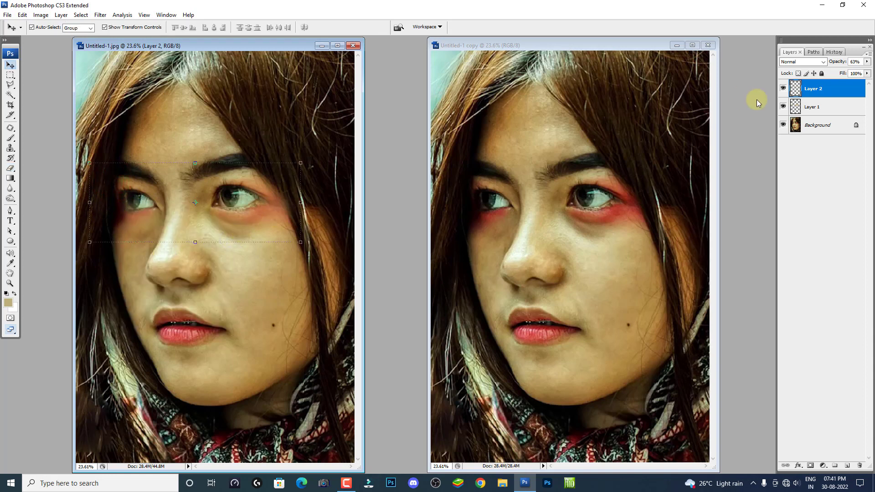
# Toggle Layer 2 and Layer 1 visibility to compare the retouch with the original
pyautogui.keyDown('alt'); pyautogui.click(783, 125); pyautogui.keyUp('alt')
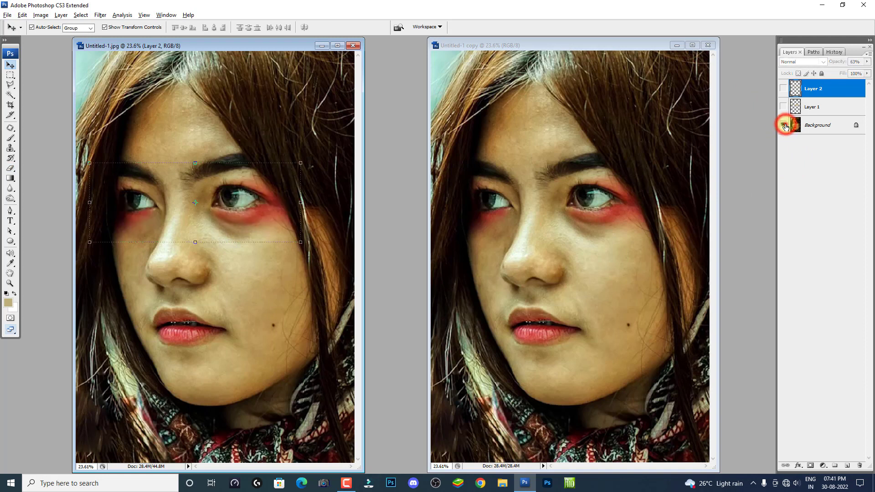
pyautogui.keyDown('alt'); pyautogui.click(784, 125); pyautogui.keyUp('alt')
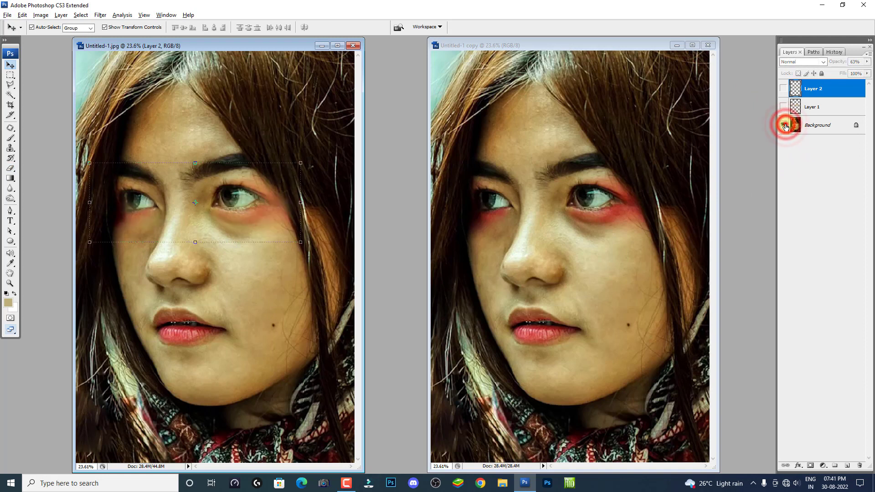
pyautogui.keyDown('alt'); pyautogui.click(784, 125); pyautogui.keyUp('alt')
pyautogui.rightClick(282, 221)
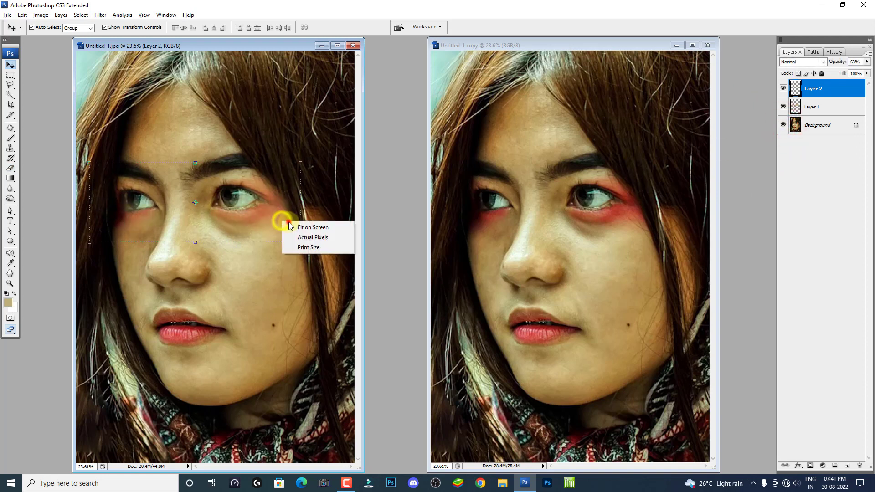
pyautogui.rightClick(230, 225)
# Fit the left photo on screen, return to 23.6% zoom, and reset foreground to black
pyautogui.click(235, 229)
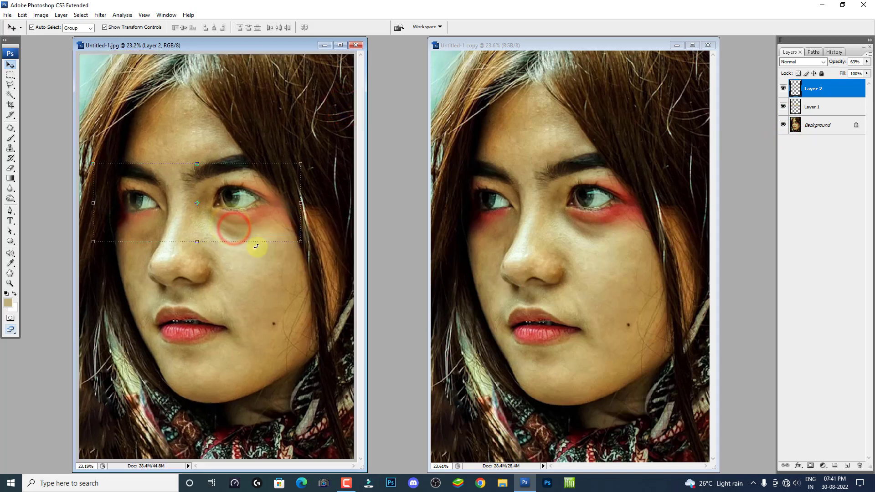
pyautogui.click(238, 106)
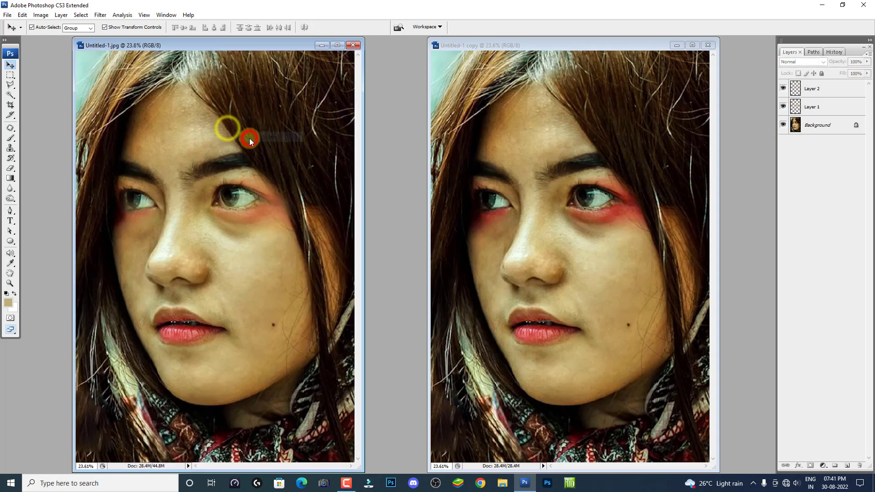
pyautogui.click(245, 138)
pyautogui.press('d')
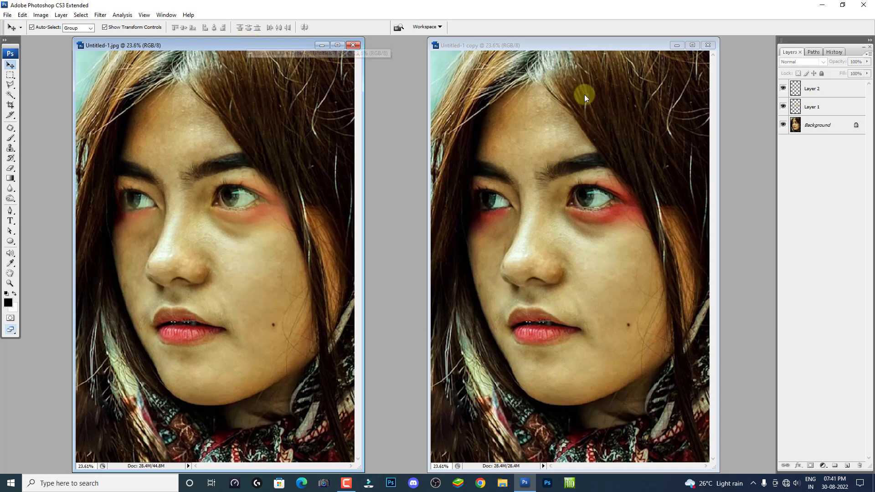
# Activate Untitled-1 copy, then add and delete a test layer so only Background remains
pyautogui.click(612, 44)
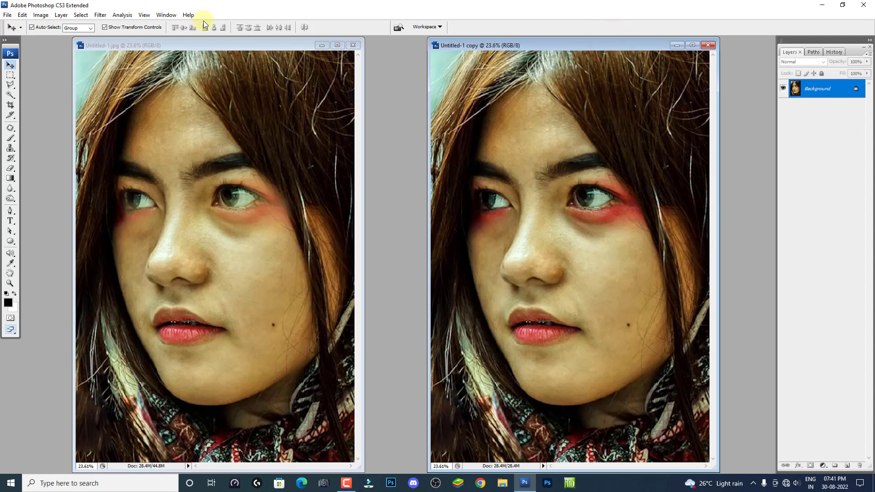
pyautogui.moveTo(603, 45); pyautogui.dragTo(600, 43)
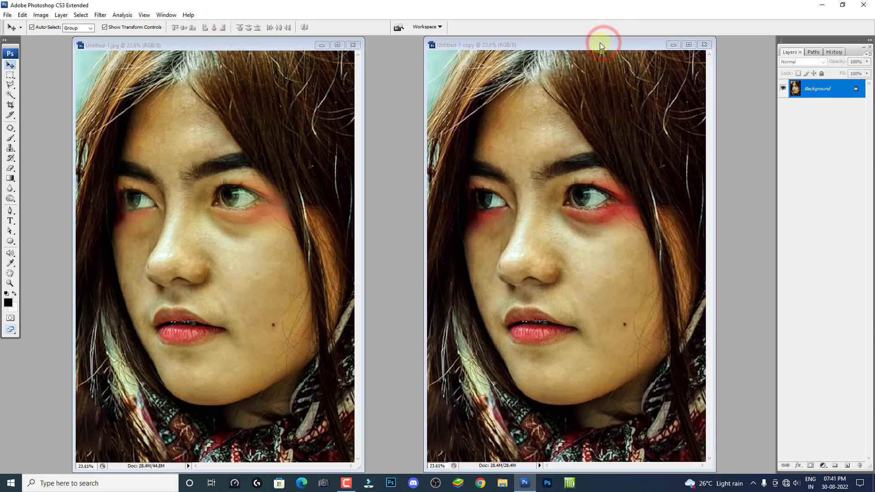
pyautogui.click(848, 466)
pyautogui.rightClick(815, 87)
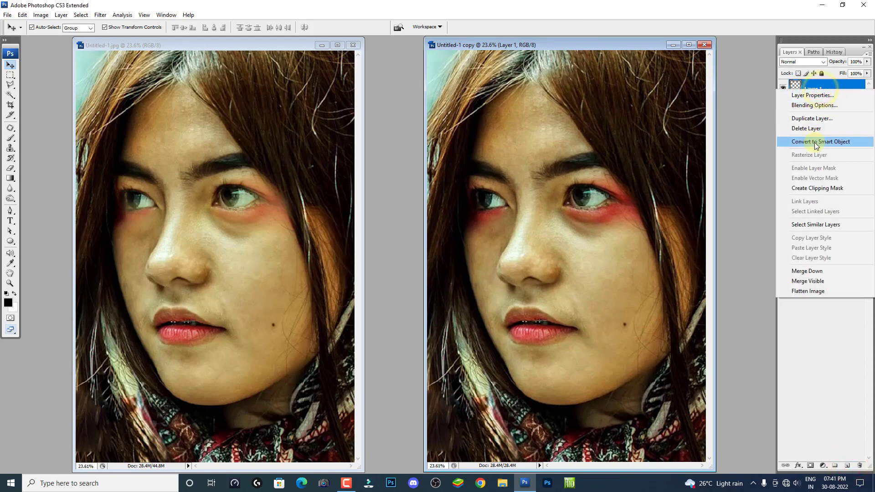
pyautogui.click(836, 89)
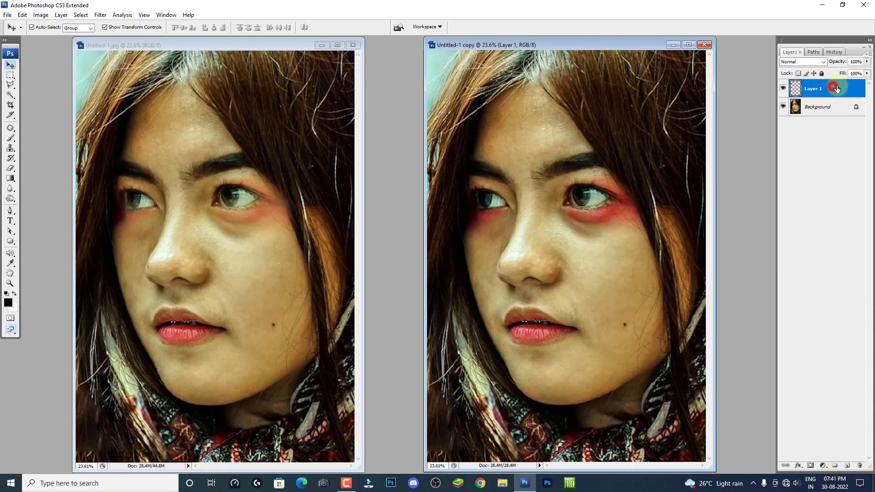
pyautogui.moveTo(836, 88); pyautogui.dragTo(860, 465)
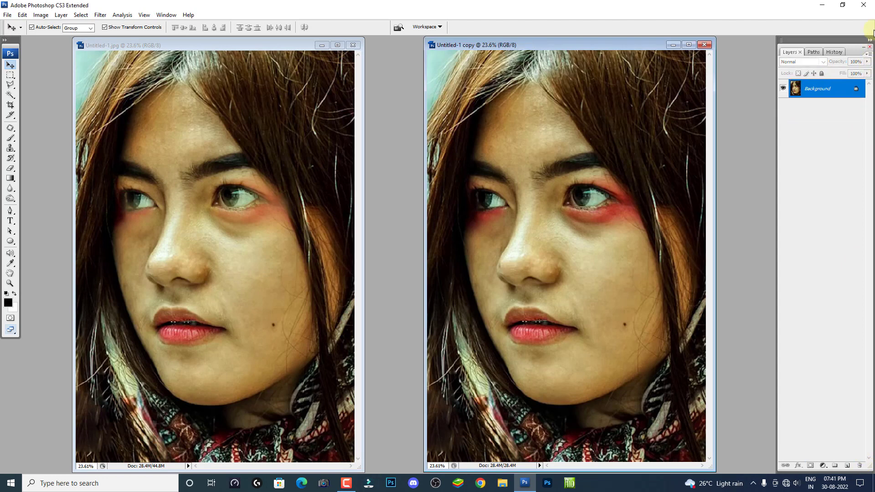
pyautogui.click(867, 53)
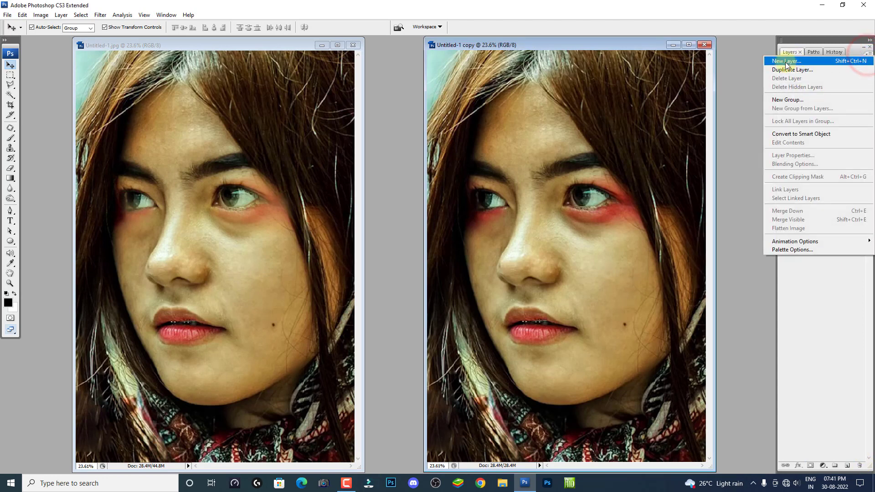
# Create a new layer named '100' above Background and set its blend mode to Color
pyautogui.click(864, 62)
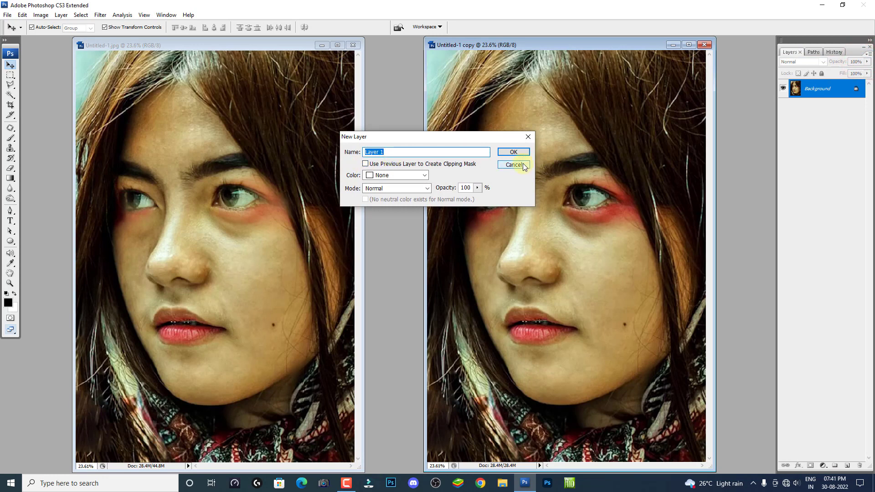
pyautogui.write('00')
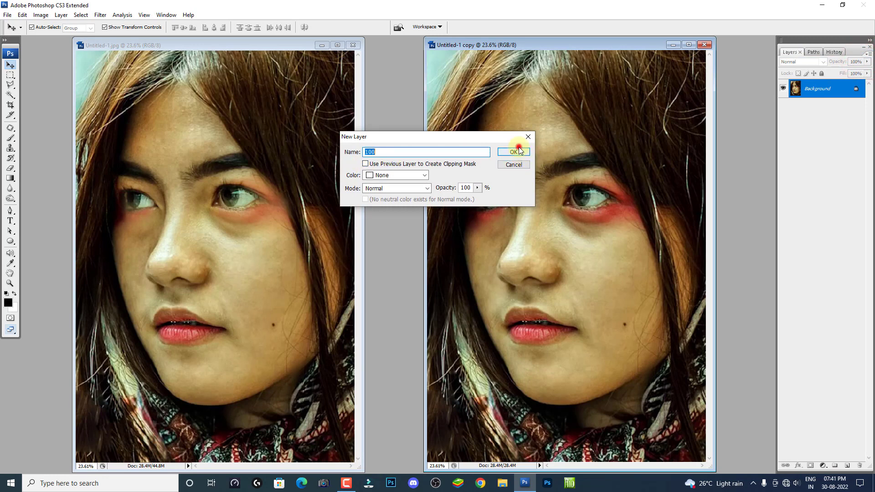
pyautogui.click(516, 151)
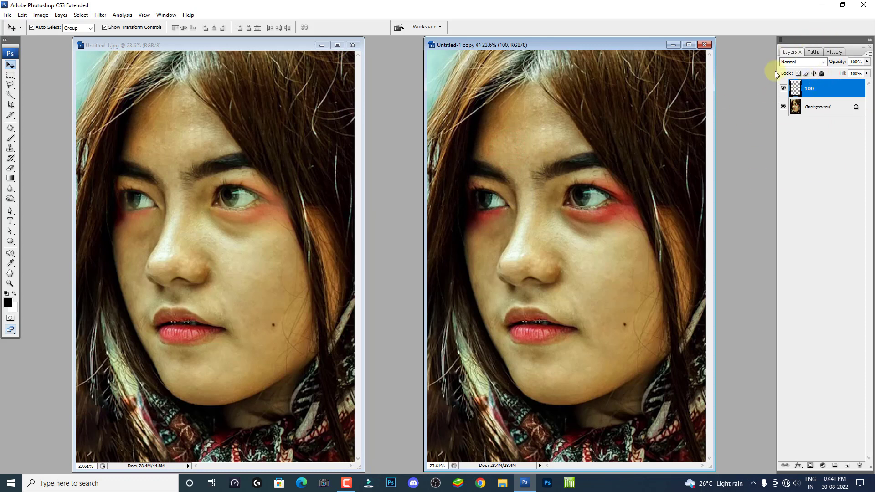
pyautogui.click(823, 62)
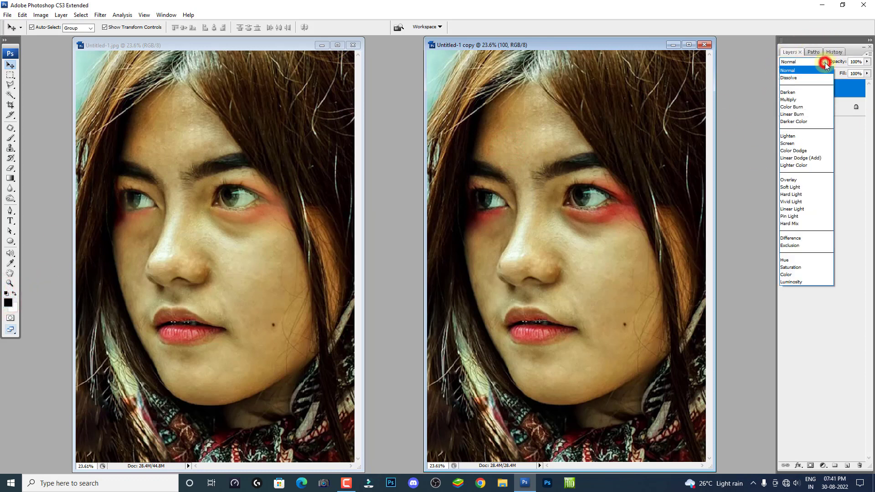
pyautogui.click(790, 275)
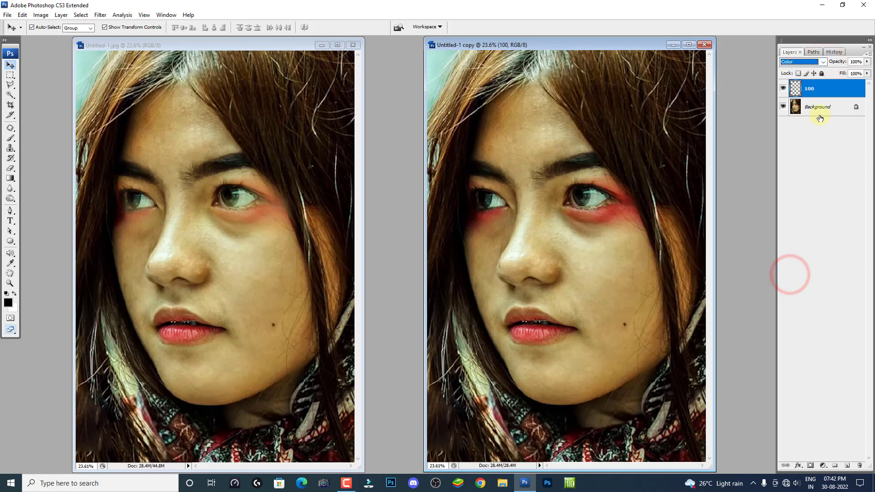
pyautogui.click(819, 144)
pyautogui.click(819, 93)
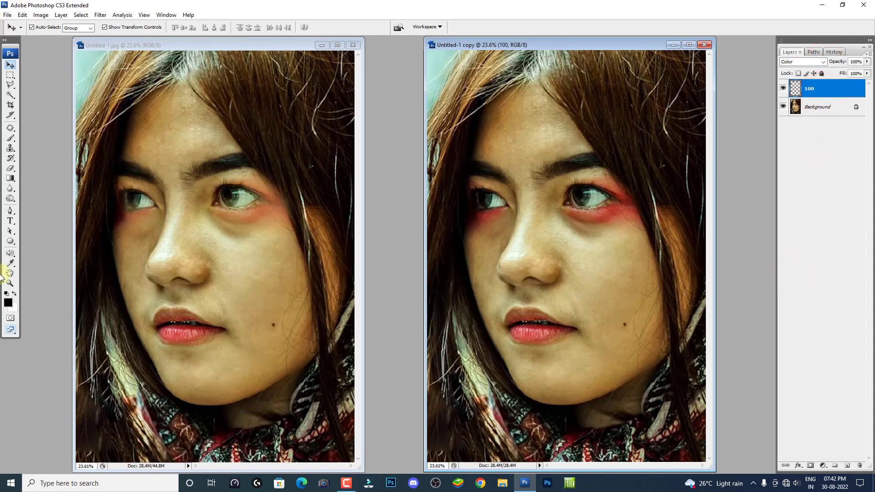
pyautogui.rightClick(13, 136)
# Zoom in and paint over the red under-eye makeup with a 175 px brush
pyautogui.click(30, 135)
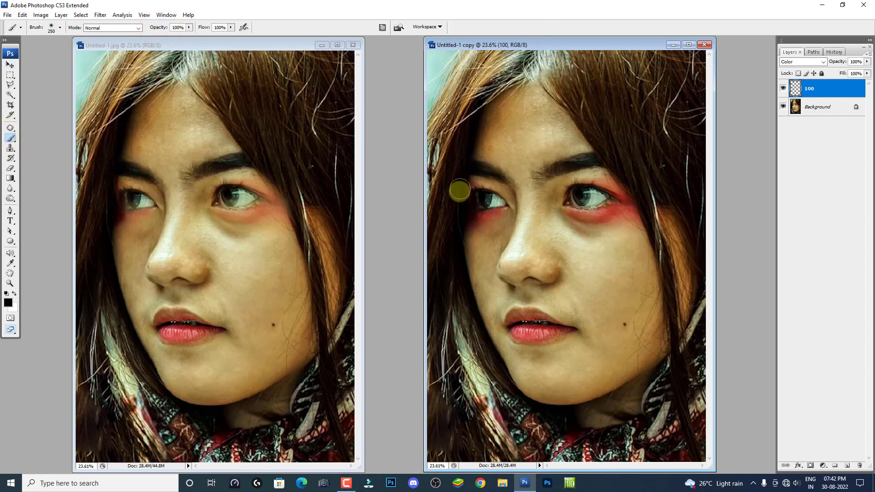
pyautogui.moveTo(461, 156); pyautogui.dragTo(566, 298)
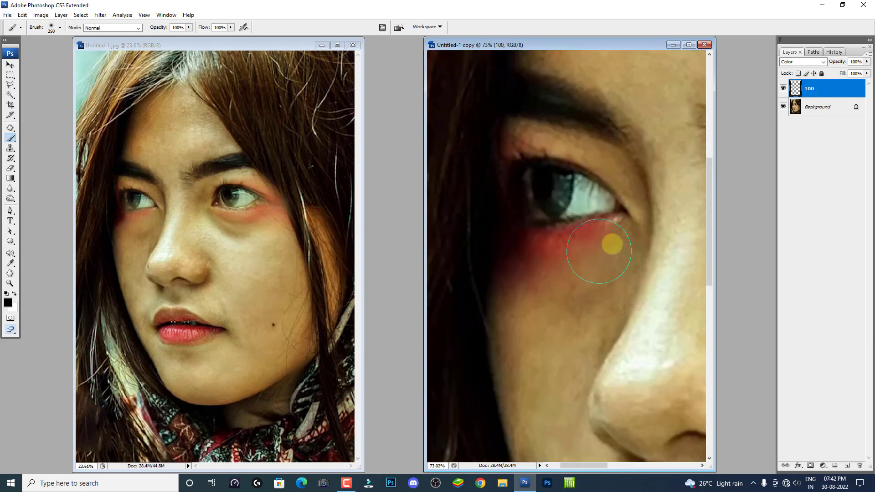
pyautogui.press('[')
pyautogui.press('[')
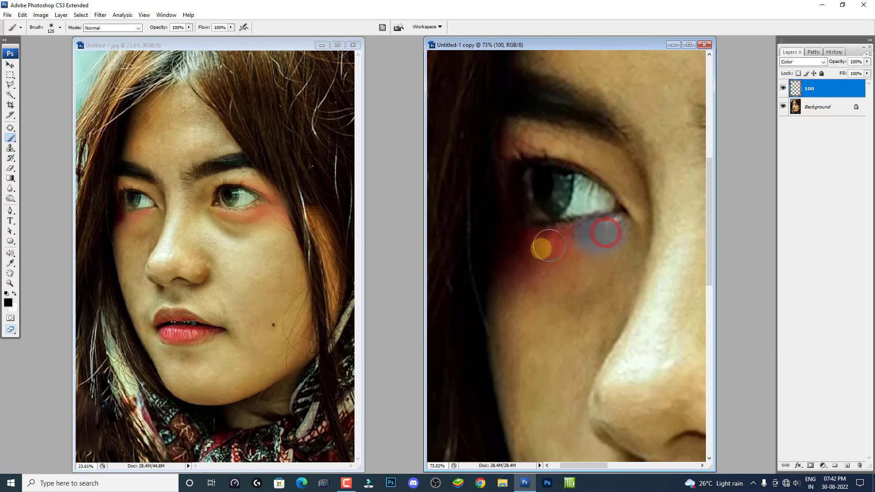
pyautogui.moveTo(603, 232); pyautogui.dragTo(564, 227)
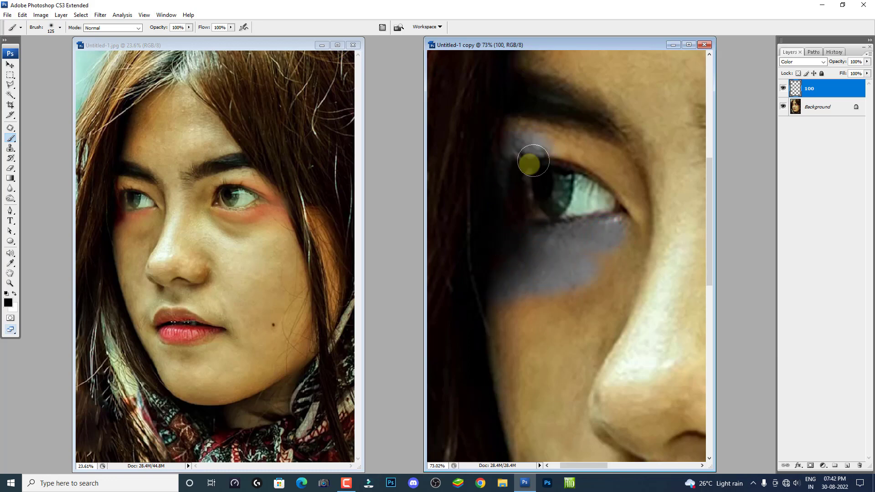
pyautogui.hotkey('ctrl', '0')
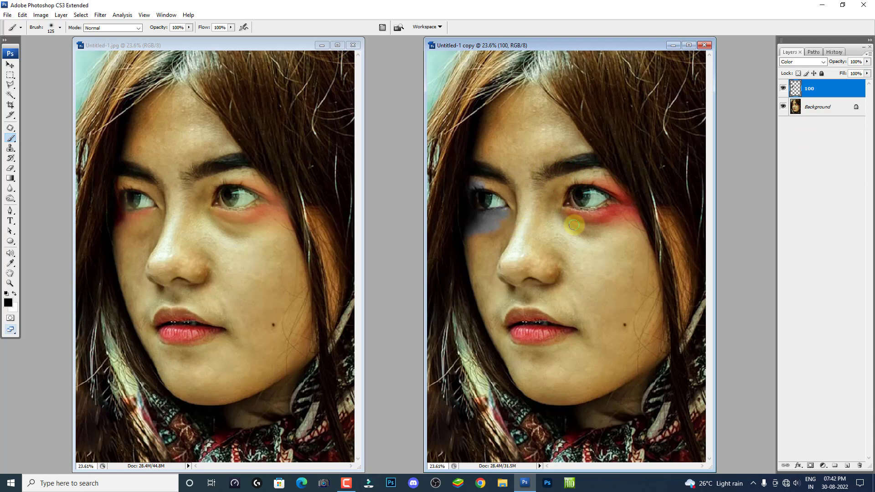
pyautogui.moveTo(599, 214); pyautogui.dragTo(615, 186)
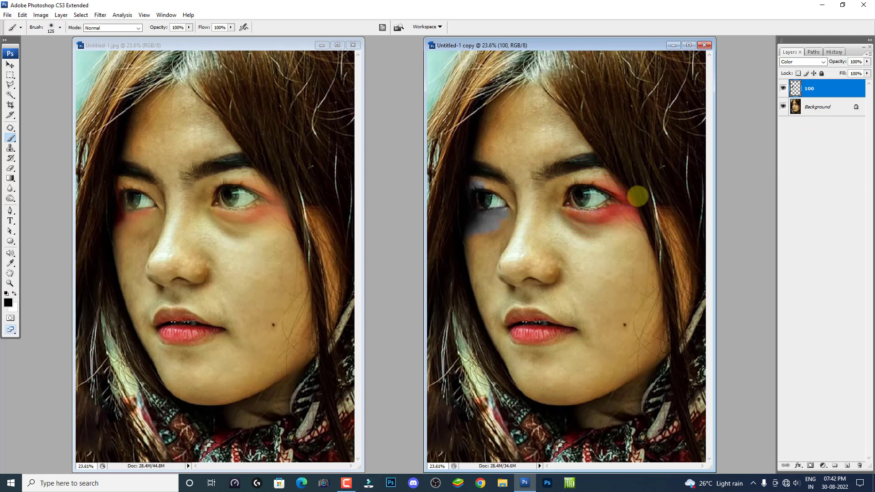
# Swap colours, paint toward the nose, shift the paint down, then delete the painted layer
pyautogui.press('x')
pyautogui.moveTo(592, 218)
pyautogui.mouseDown()
pyautogui.moveTo(577, 210)
pyautogui.moveTo(620, 190)
pyautogui.mouseUp()
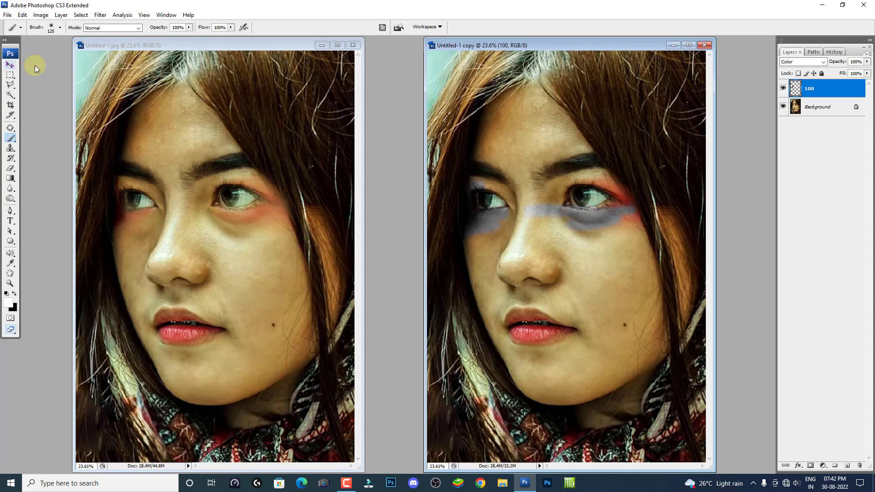
pyautogui.click(10, 65)
pyautogui.moveTo(601, 215); pyautogui.dragTo(600, 227)
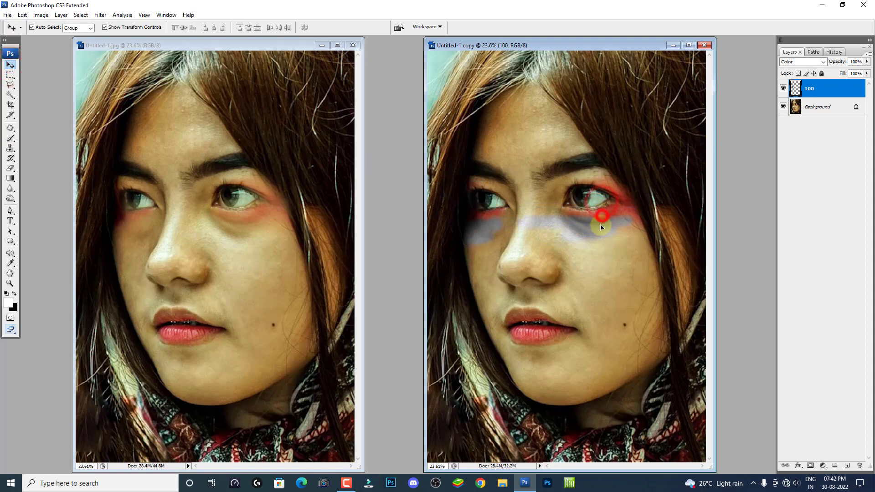
pyautogui.press('Delete')
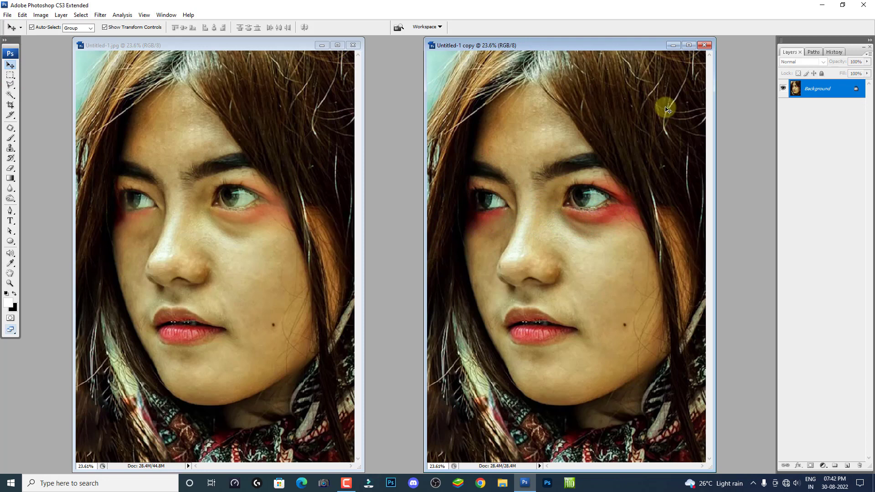
# Open the Image Size settings from the window menu twice, closing them without changes
pyautogui.rightClick(652, 199)
pyautogui.click(638, 194)
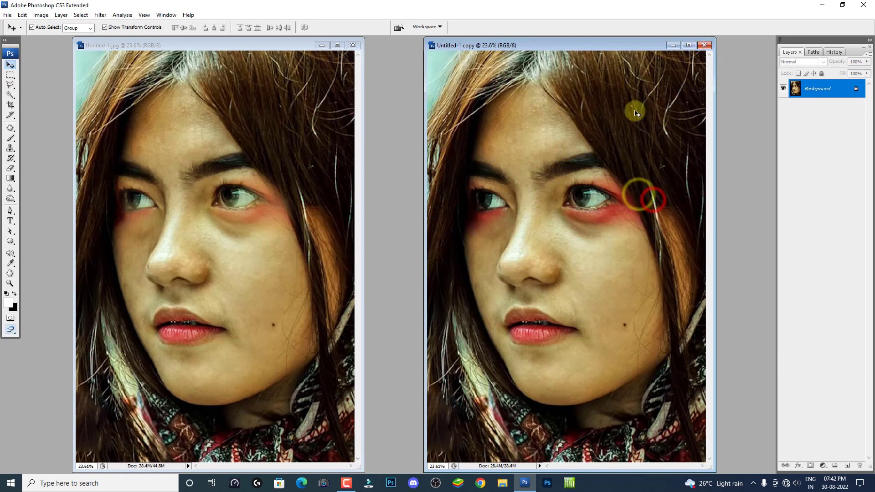
pyautogui.rightClick(610, 44)
pyautogui.click(611, 54)
pyautogui.click(523, 105)
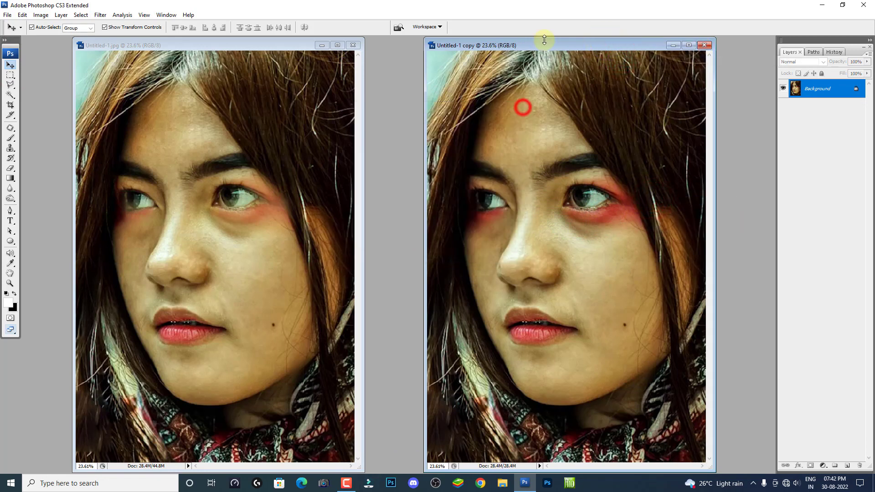
pyautogui.rightClick(547, 41)
pyautogui.click(567, 53)
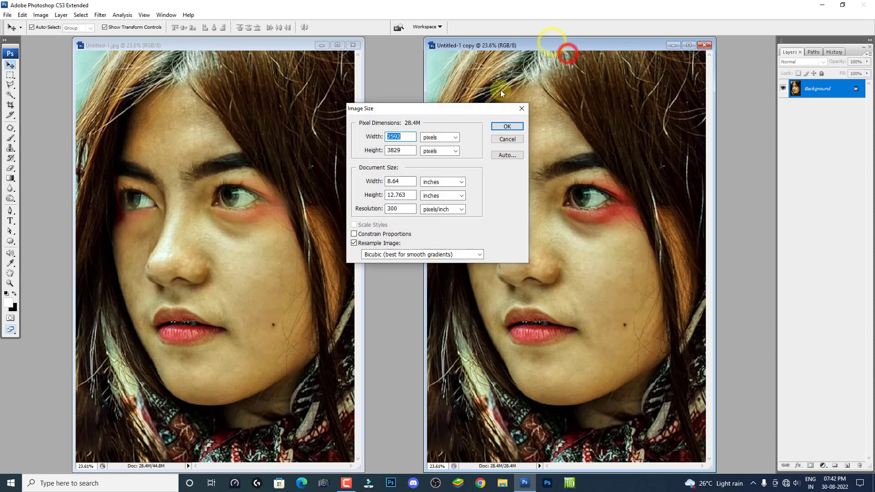
pyautogui.click(518, 109)
# Duplicate the portrait as Untitled-1 copy 2, maximize and fit it, and set black foreground
pyautogui.rightClick(545, 47)
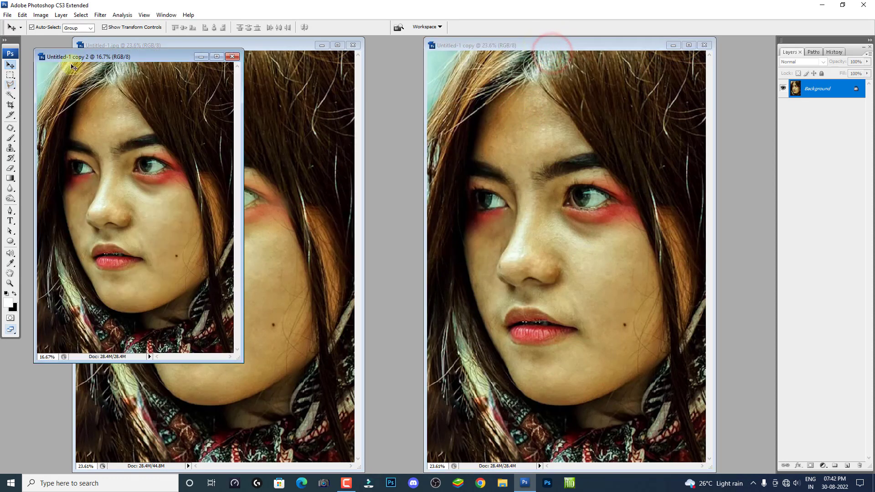
pyautogui.click(217, 57)
pyautogui.hotkey('ctrl', '0')
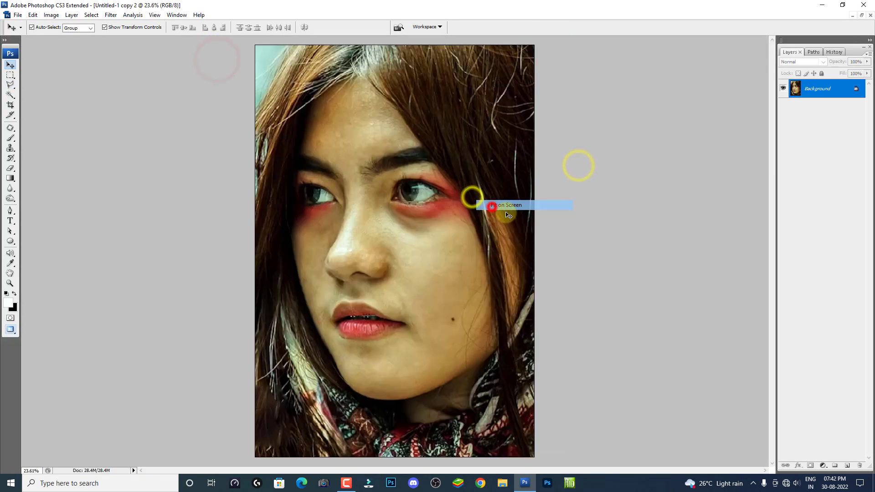
pyautogui.press('b')
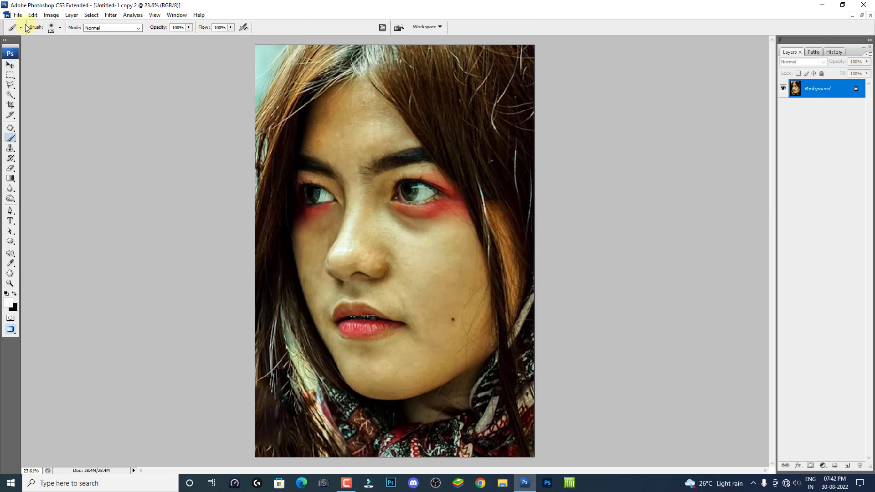
pyautogui.click(10, 65)
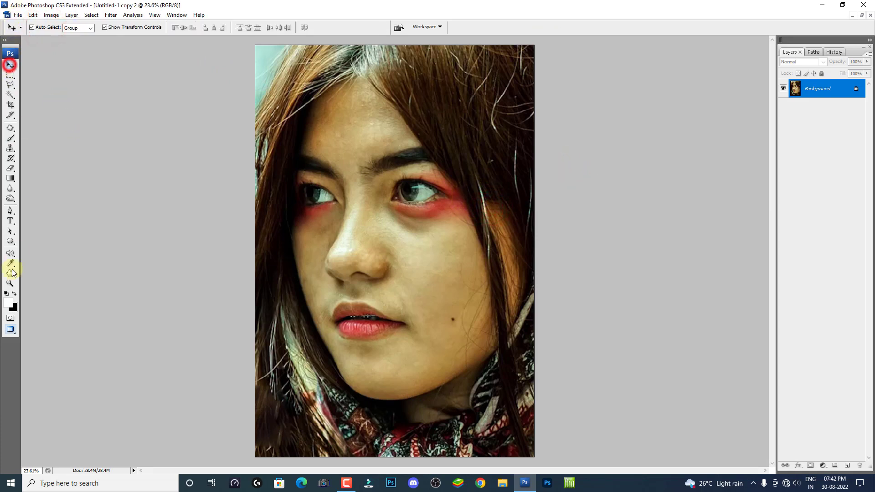
pyautogui.click(14, 294)
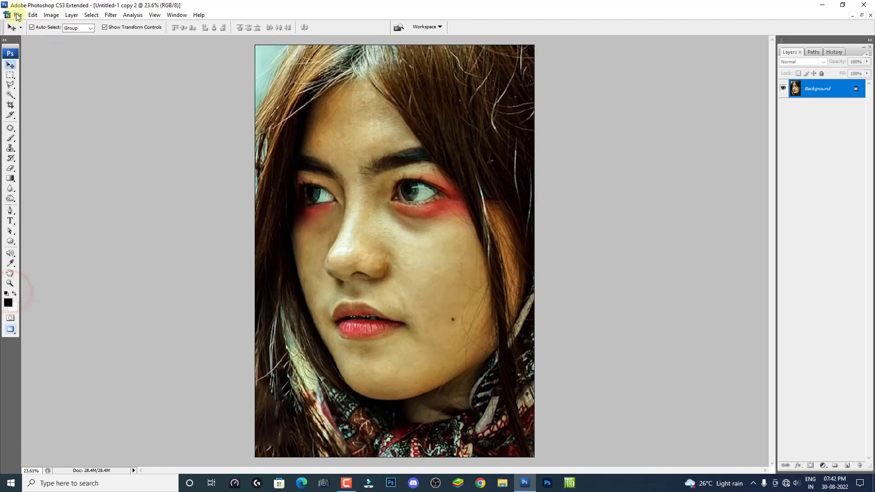
# Turn off Auto-Select and transform controls, then add Layer 1 in Color blend mode
pyautogui.click(31, 27)
pyautogui.click(104, 27)
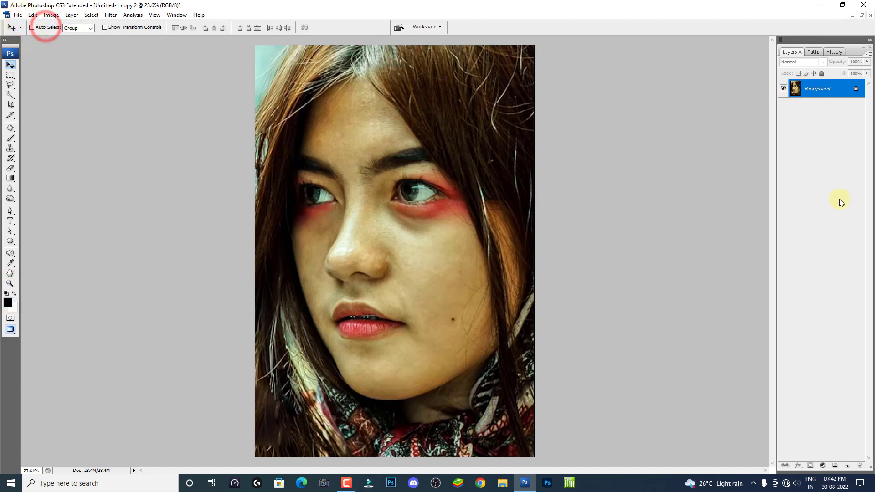
pyautogui.click(845, 464)
pyautogui.click(801, 61)
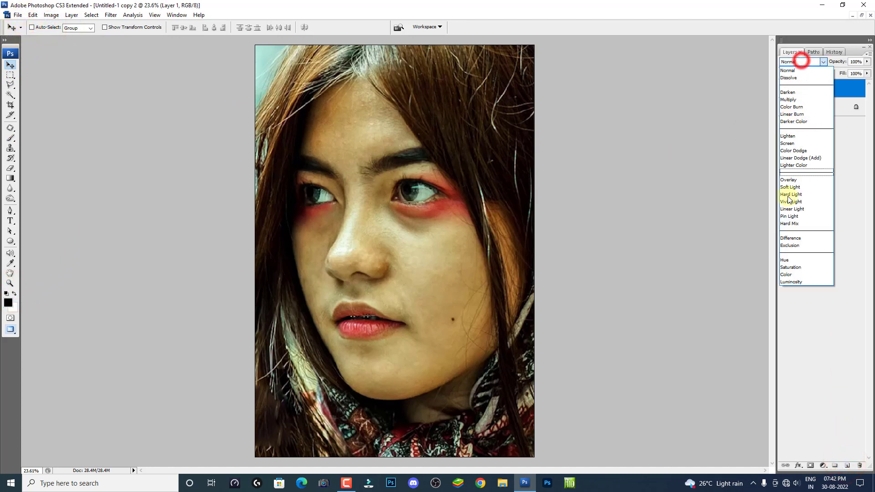
pyautogui.click(787, 275)
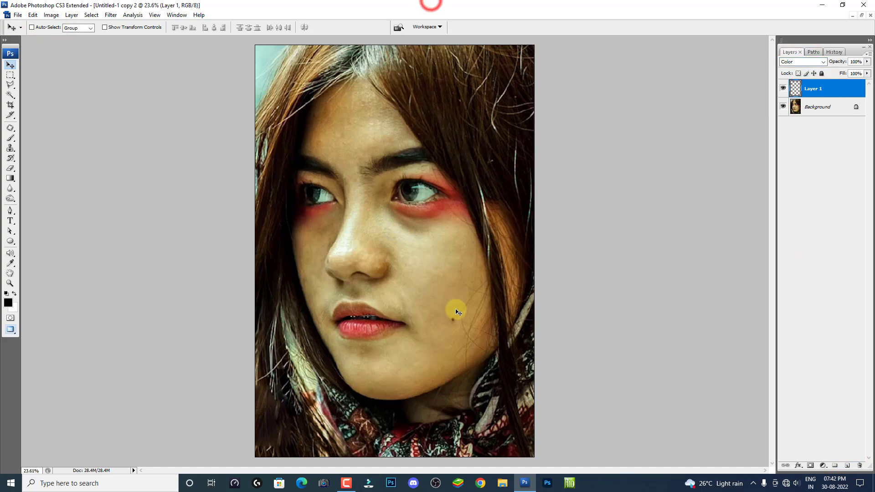
# Sample cheek skin tone and paint it with a larger brush over the left under-eye red
pyautogui.press('b')
pyautogui.click(434, 229)
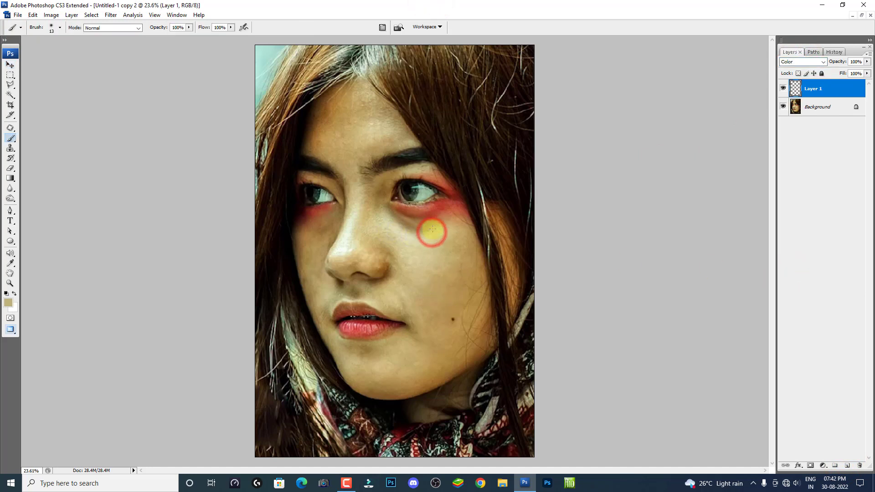
pyautogui.press(']')
pyautogui.press(']')
pyautogui.press(']')
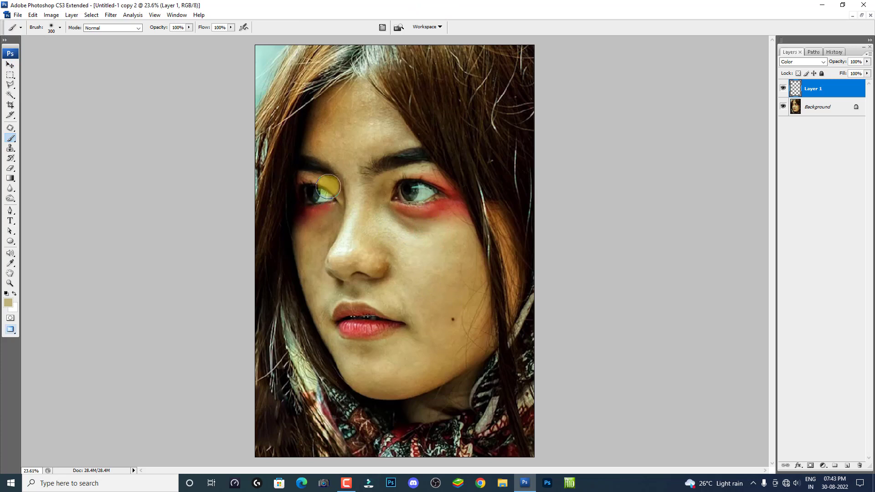
pyautogui.moveTo(331, 186)
pyautogui.mouseDown()
pyautogui.moveTo(309, 195)
pyautogui.moveTo(312, 211)
pyautogui.moveTo(304, 219)
pyautogui.mouseUp()
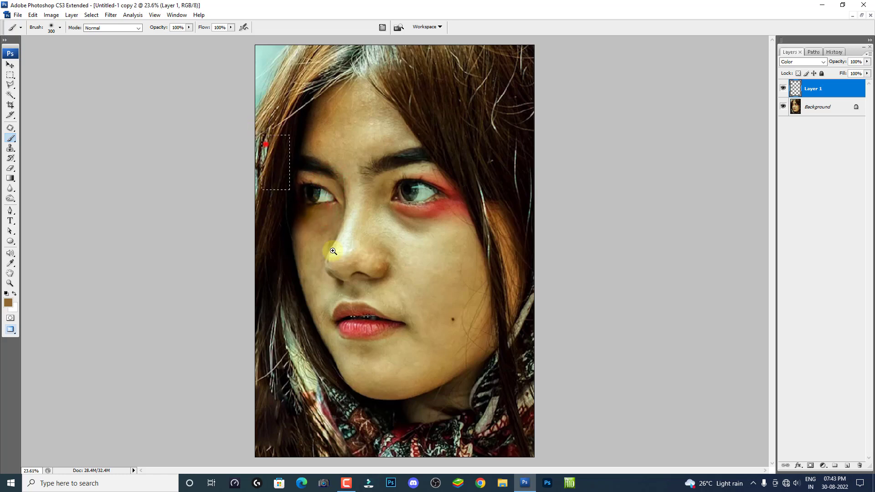
pyautogui.scroll(3, 342, 253)
pyautogui.moveTo(252, 193); pyautogui.dragTo(238, 203)
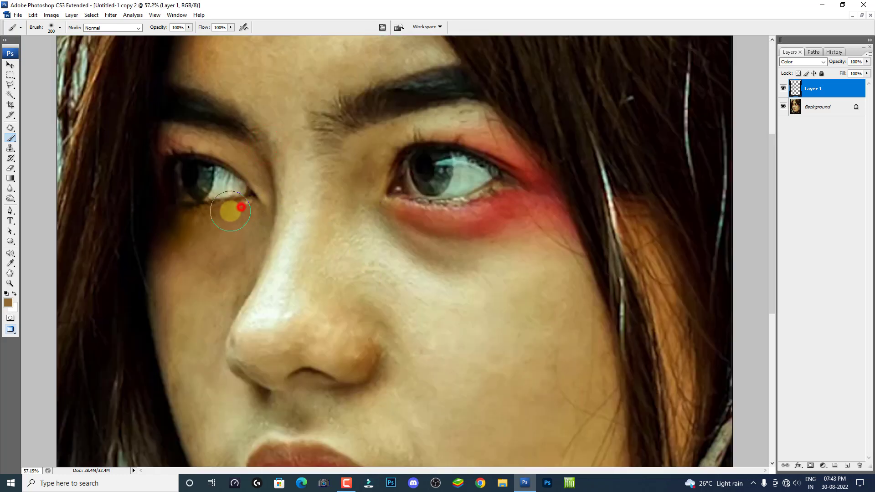
pyautogui.click(165, 147)
pyautogui.click(184, 183)
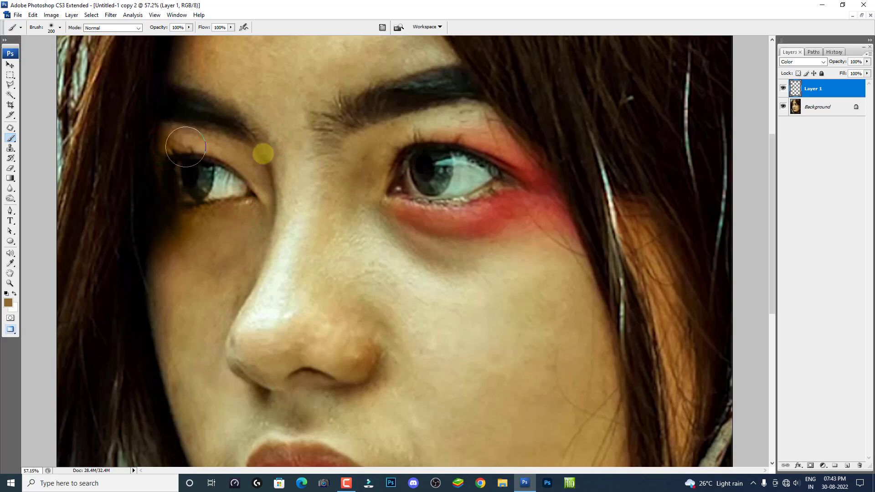
# Paint skin tone over the red below and around the right eye, then fit the image on screen
pyautogui.moveTo(396, 215)
pyautogui.mouseDown()
pyautogui.moveTo(471, 224)
pyautogui.moveTo(528, 190)
pyautogui.mouseUp()
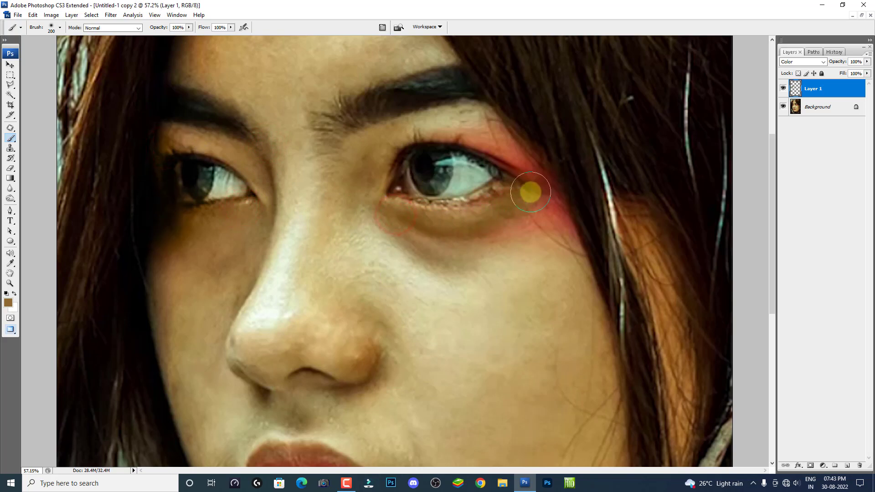
pyautogui.moveTo(464, 135)
pyautogui.mouseDown()
pyautogui.moveTo(531, 156)
pyautogui.moveTo(498, 137)
pyautogui.mouseUp()
pyautogui.moveTo(429, 137)
pyautogui.mouseDown()
pyautogui.moveTo(468, 136)
pyautogui.moveTo(532, 180)
pyautogui.moveTo(492, 224)
pyautogui.moveTo(550, 207)
pyautogui.moveTo(566, 239)
pyautogui.moveTo(422, 230)
pyautogui.moveTo(390, 207)
pyautogui.moveTo(484, 203)
pyautogui.moveTo(396, 179)
pyautogui.mouseUp()
pyautogui.click(456, 211)
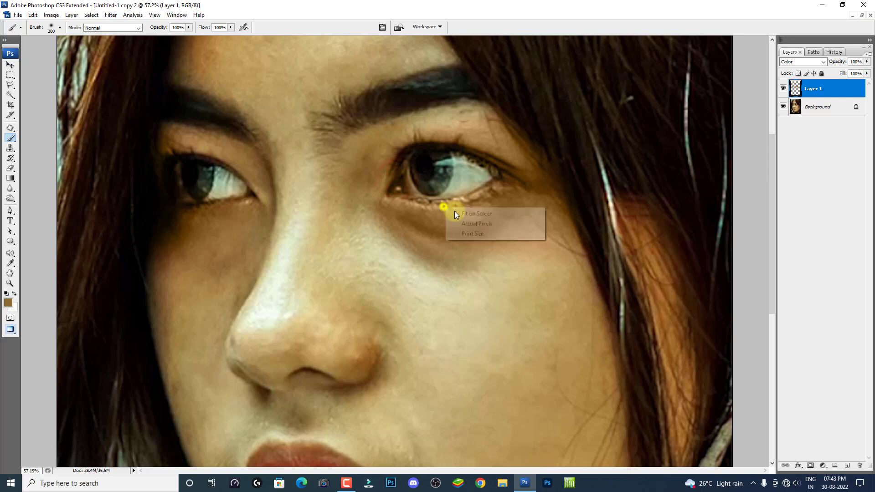
pyautogui.hotkey('ctrl', '0')
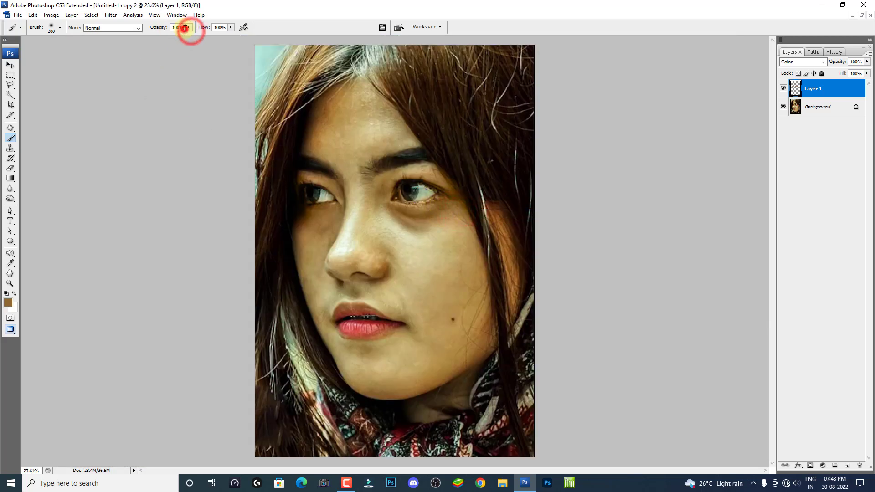
pyautogui.moveTo(165, 39); pyautogui.dragTo(163, 39)
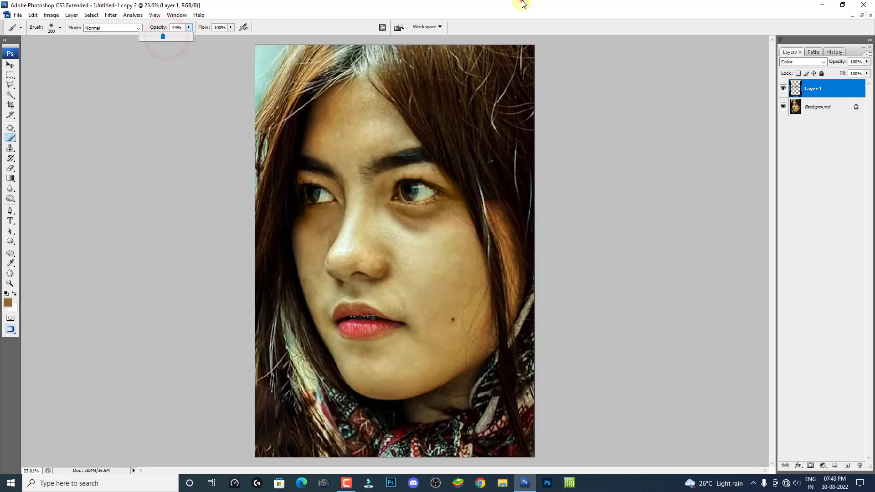
pyautogui.press(']')
pyautogui.press(']')
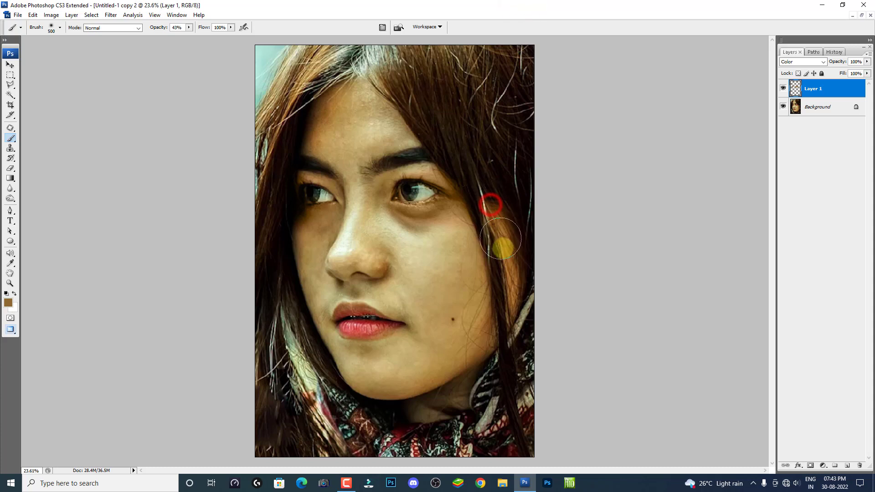
pyautogui.moveTo(487, 191); pyautogui.dragTo(488, 233)
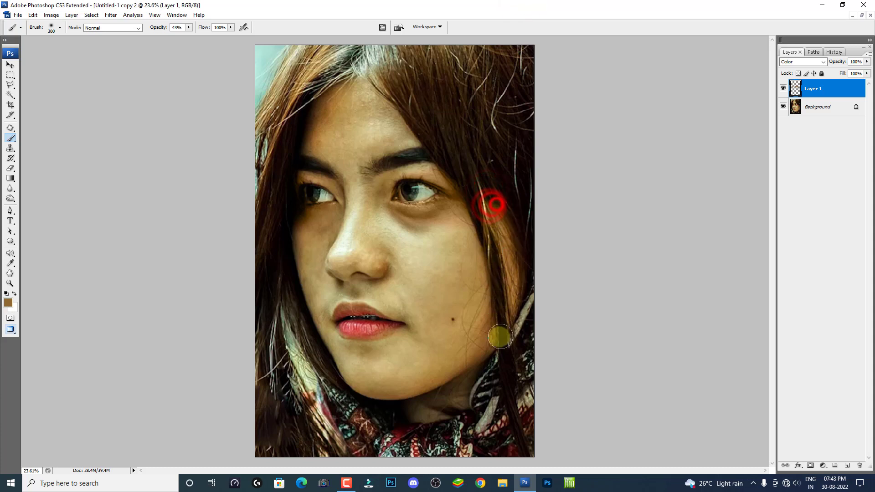
pyautogui.moveTo(499, 314); pyautogui.dragTo(461, 179)
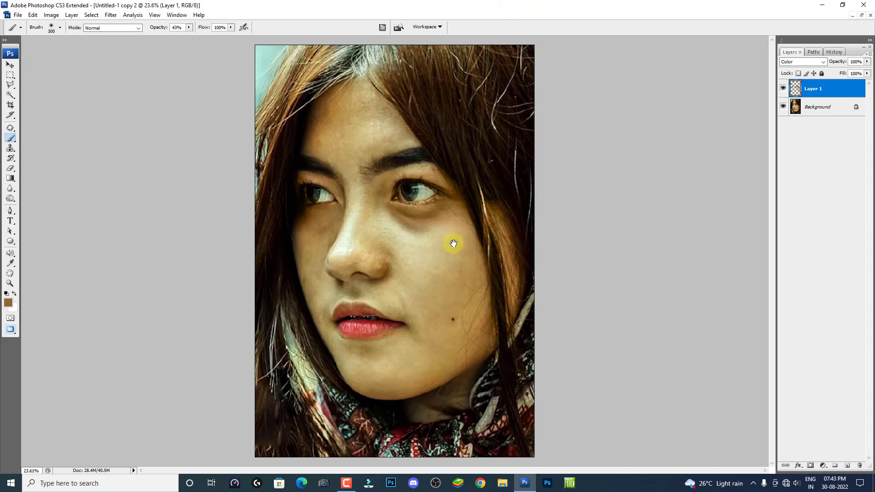
pyautogui.moveTo(454, 223)
pyautogui.mouseDown()
pyautogui.moveTo(432, 220)
pyautogui.moveTo(445, 218)
pyautogui.mouseUp()
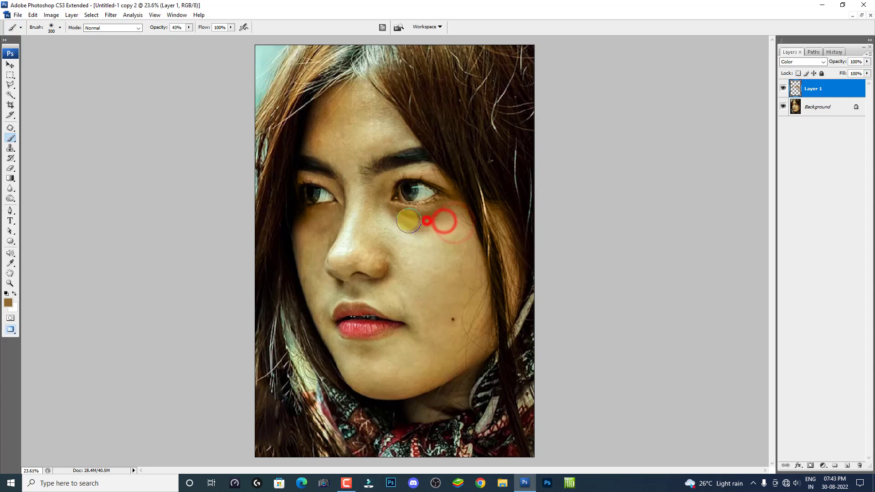
pyautogui.click(304, 226)
pyautogui.moveTo(364, 195); pyautogui.dragTo(455, 207)
pyautogui.press('v')
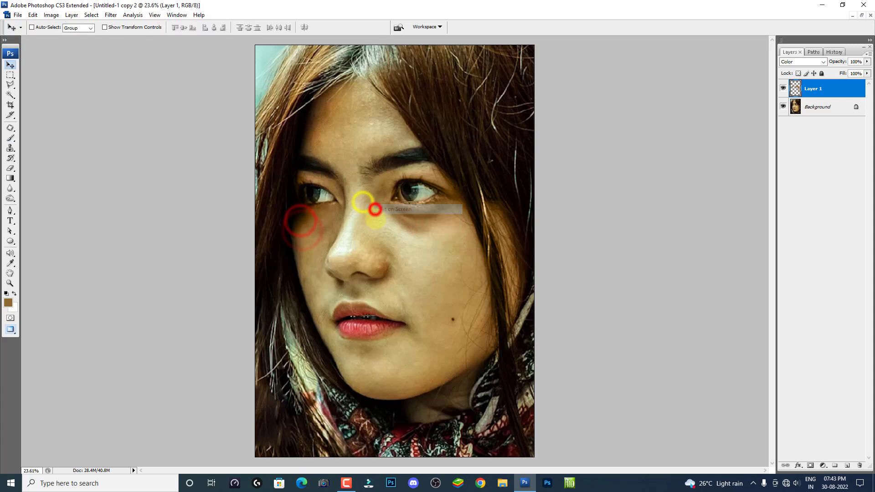
pyautogui.click(783, 88)
pyautogui.click(783, 88)
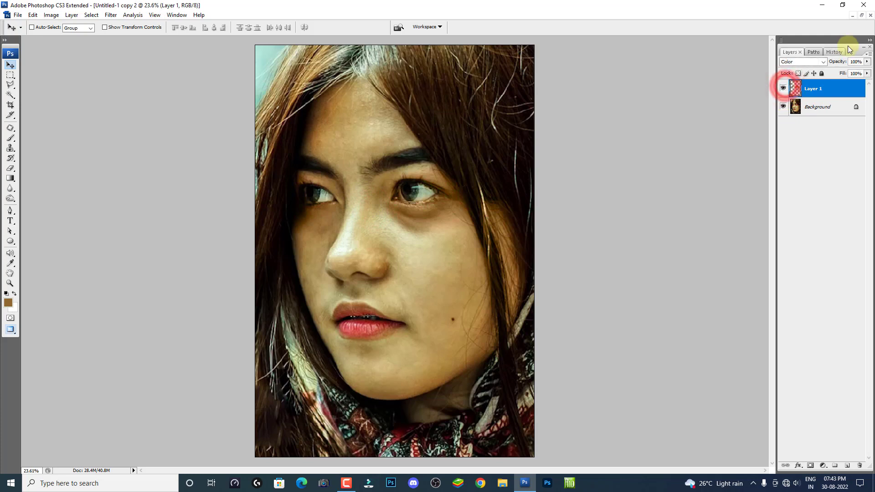
pyautogui.click(864, 4)
# Close the Untitled-1 copy 2 document, answering its save prompt
pyautogui.click(477, 181)
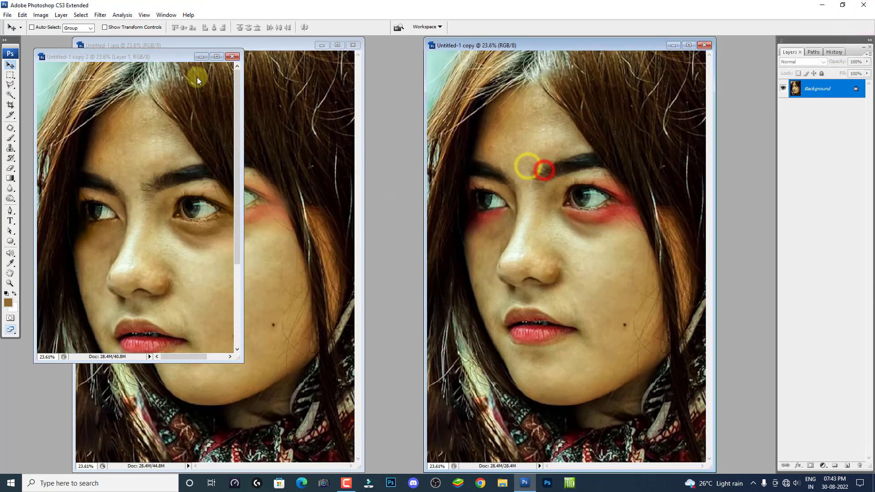
pyautogui.click(232, 56)
pyautogui.click(439, 183)
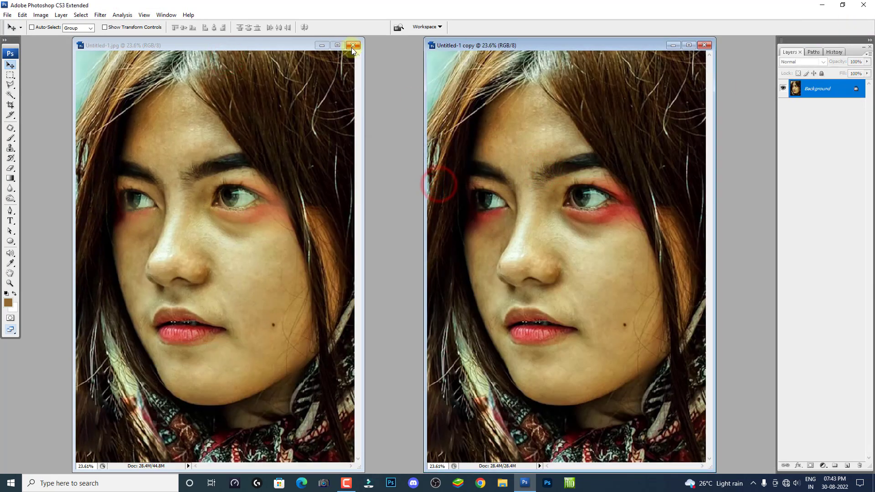
# Close Untitled-1.jpg after its save prompt, then maximize Untitled-1 copy to fill the workspace
pyautogui.click(353, 45)
pyautogui.click(441, 184)
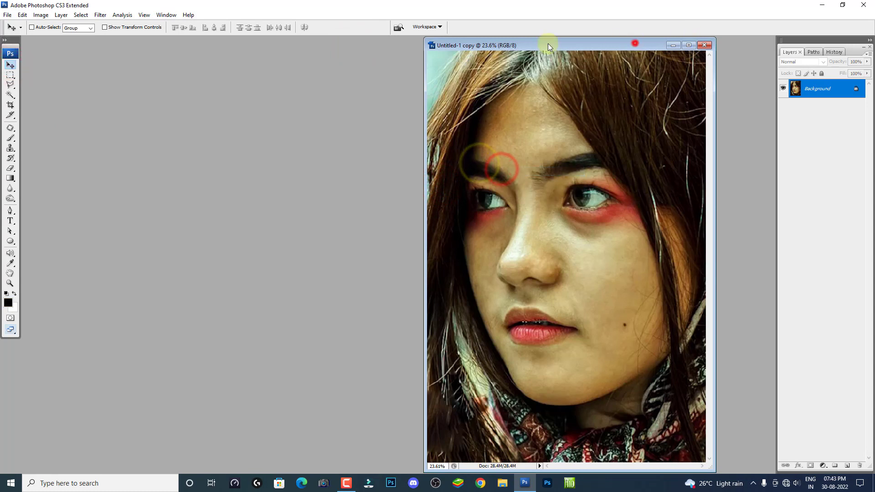
pyautogui.moveTo(635, 43); pyautogui.dragTo(514, 42)
pyautogui.click(567, 44)
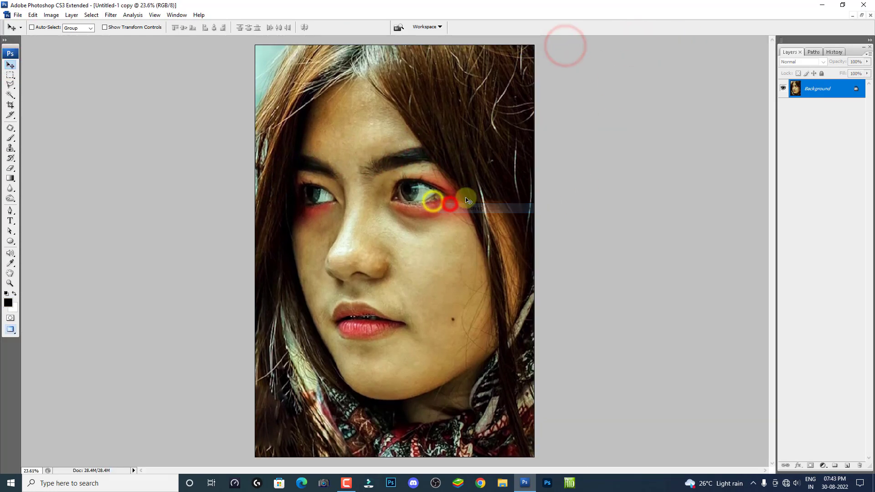
# Create a new layer named tt and set its blend mode to Color
pyautogui.click(869, 49)
pyautogui.click(798, 59)
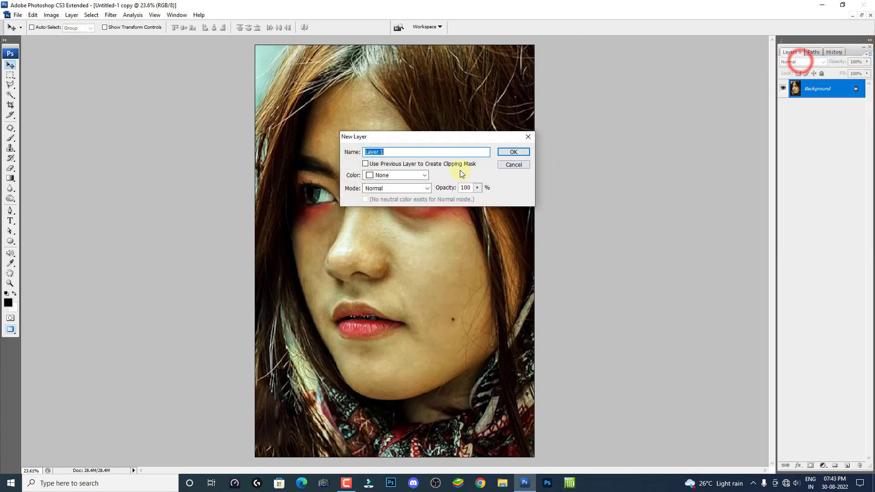
pyautogui.write('tt')
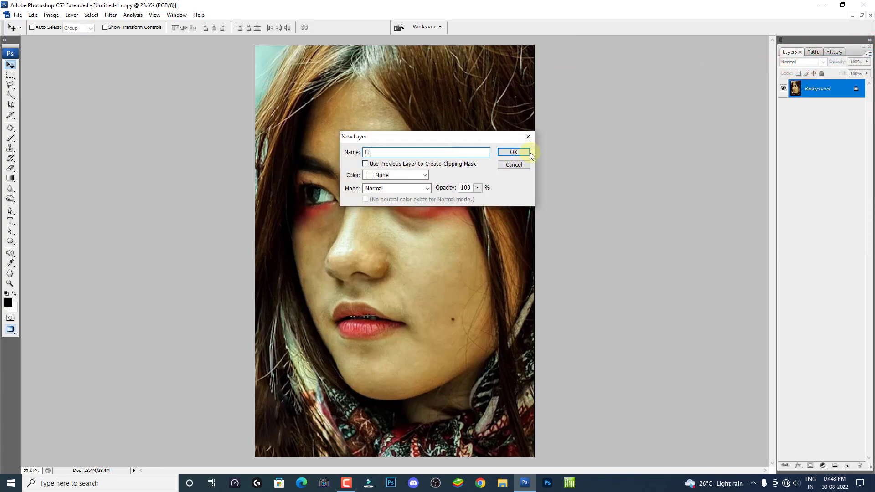
pyautogui.click(529, 153)
pyautogui.click(795, 62)
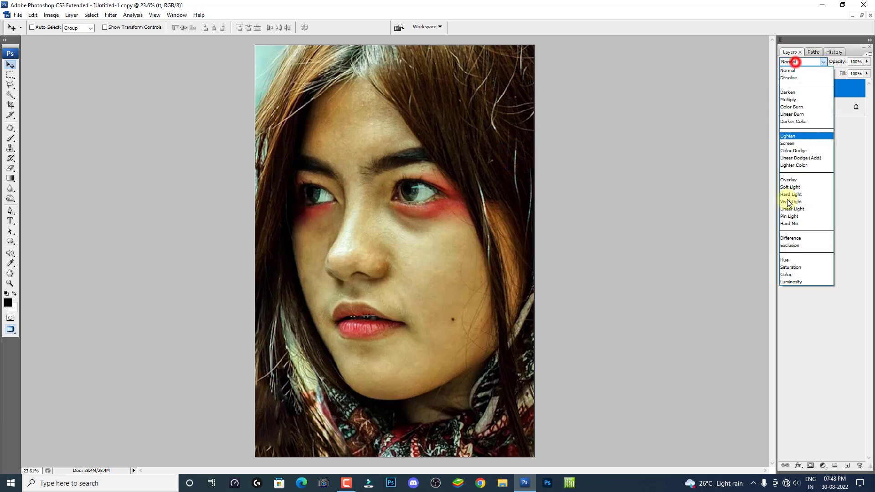
pyautogui.click(788, 272)
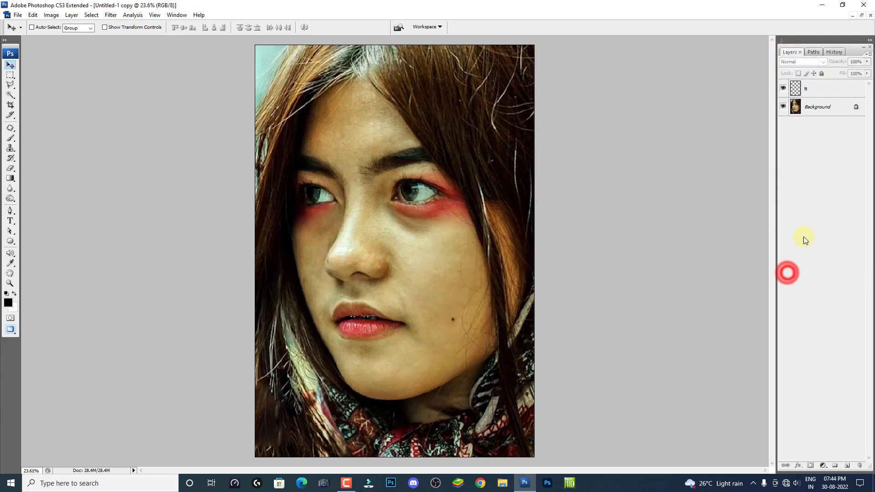
pyautogui.click(815, 92)
pyautogui.click(803, 61)
pyautogui.click(787, 272)
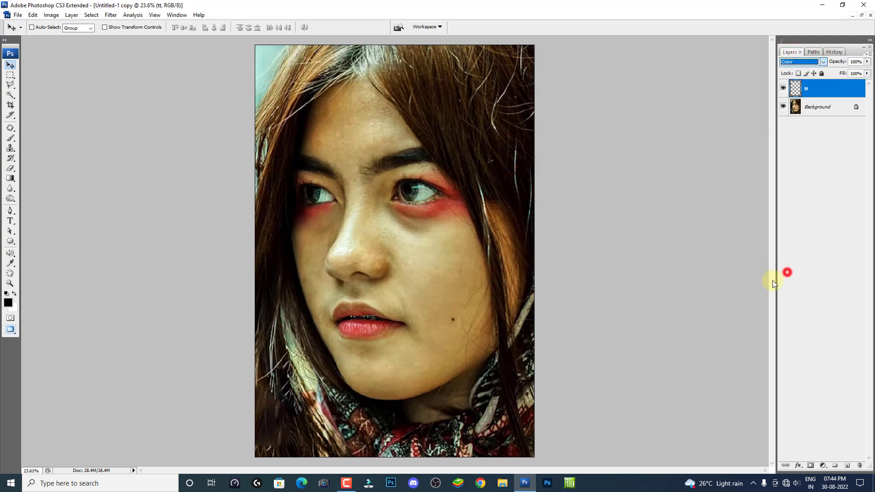
# Sample the skin tone near the brow with the Eyedropper as the paint colour
pyautogui.click(6, 266)
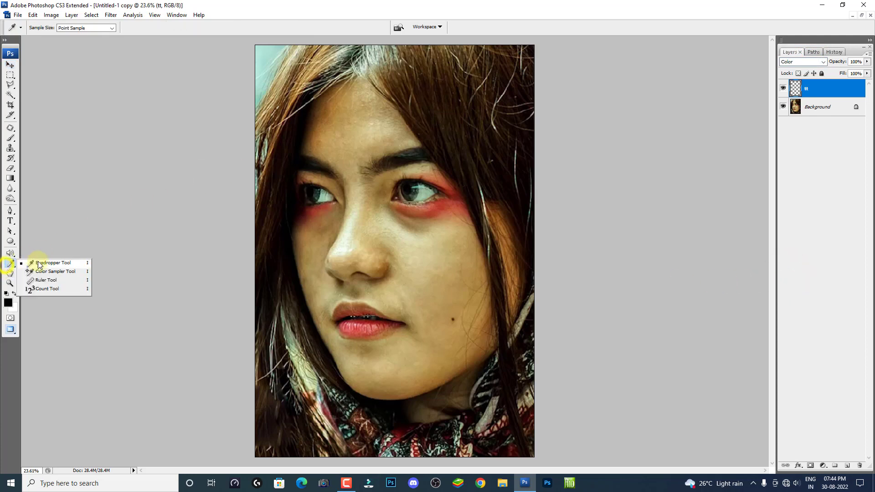
pyautogui.click(44, 264)
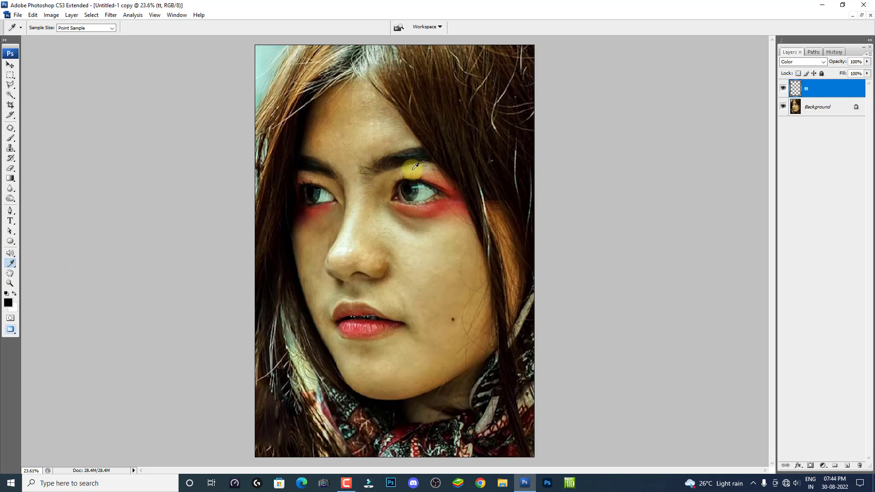
pyautogui.click(415, 166)
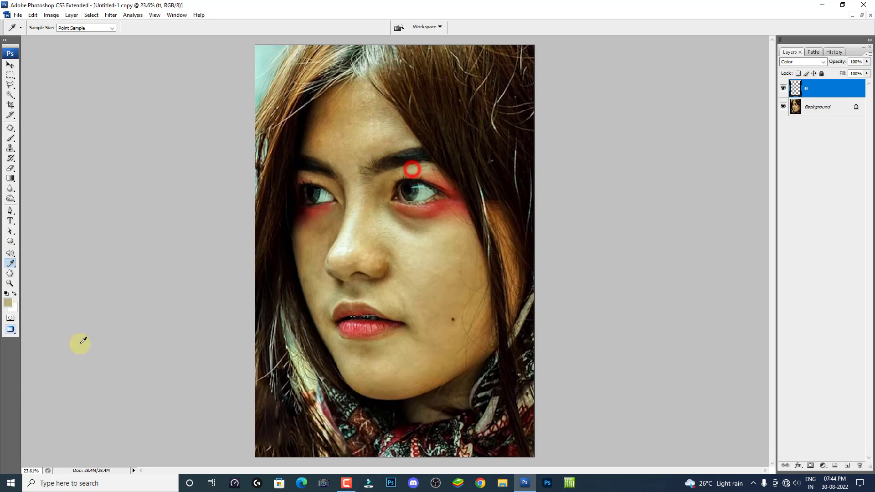
pyautogui.click(11, 139)
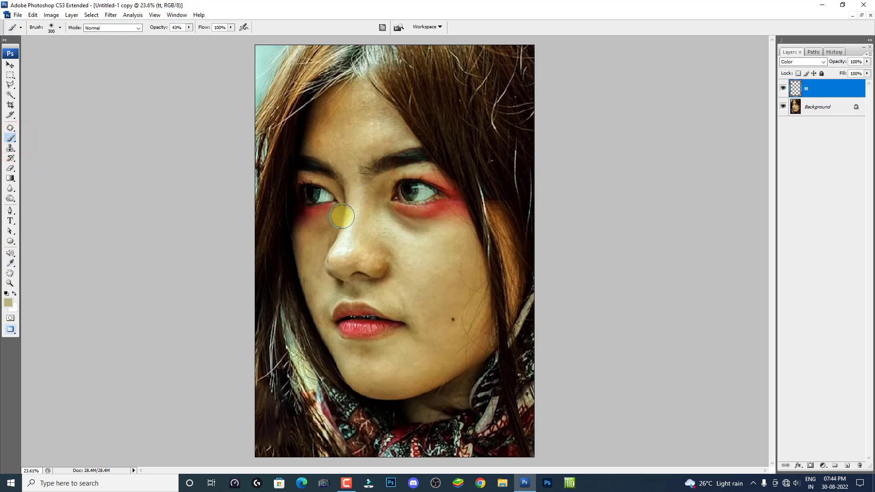
# Zoom in on the eyes and paint skin tone over the red below and beside the left eye
pyautogui.hotkey('ctrl', '+')
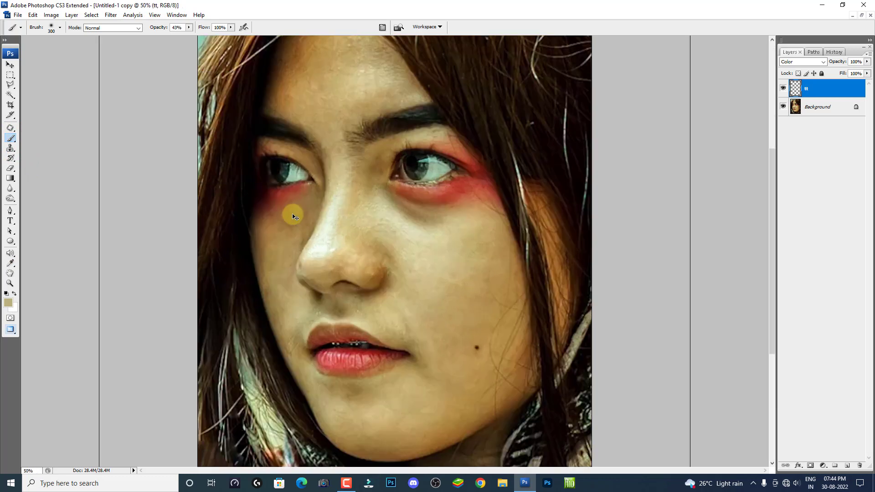
pyautogui.hotkey('ctrl', '+')
pyautogui.hotkey('ctrl', '+')
pyautogui.moveTo(230, 167); pyautogui.dragTo(251, 220)
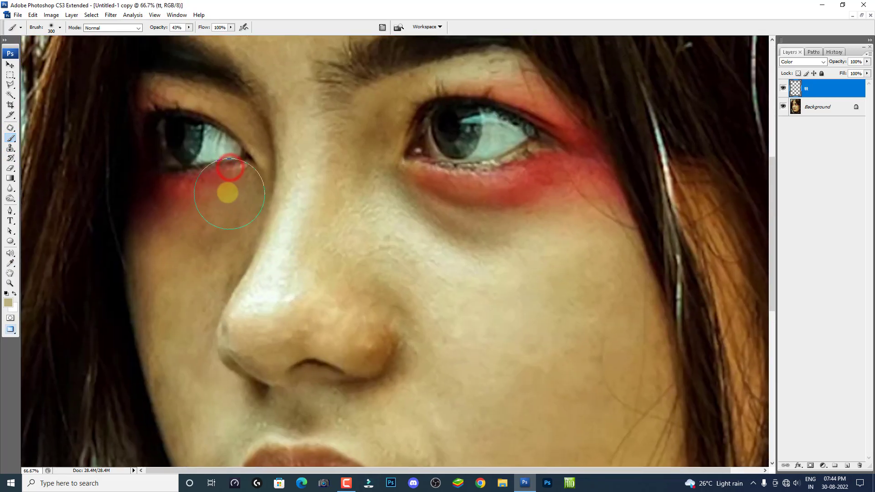
pyautogui.moveTo(225, 191)
pyautogui.mouseDown()
pyautogui.moveTo(158, 204)
pyautogui.moveTo(220, 187)
pyautogui.mouseUp()
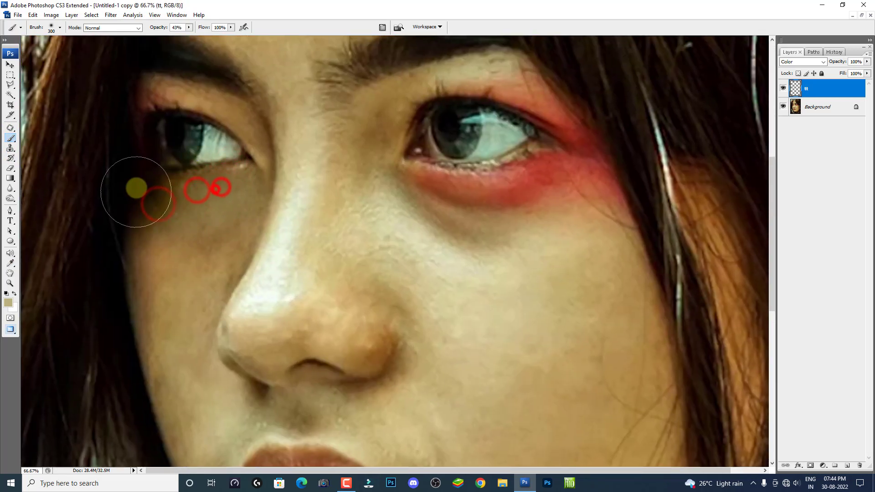
pyautogui.moveTo(137, 189); pyautogui.dragTo(135, 183)
pyautogui.moveTo(133, 125)
pyautogui.mouseDown()
pyautogui.moveTo(143, 98)
pyautogui.moveTo(116, 141)
pyautogui.mouseUp()
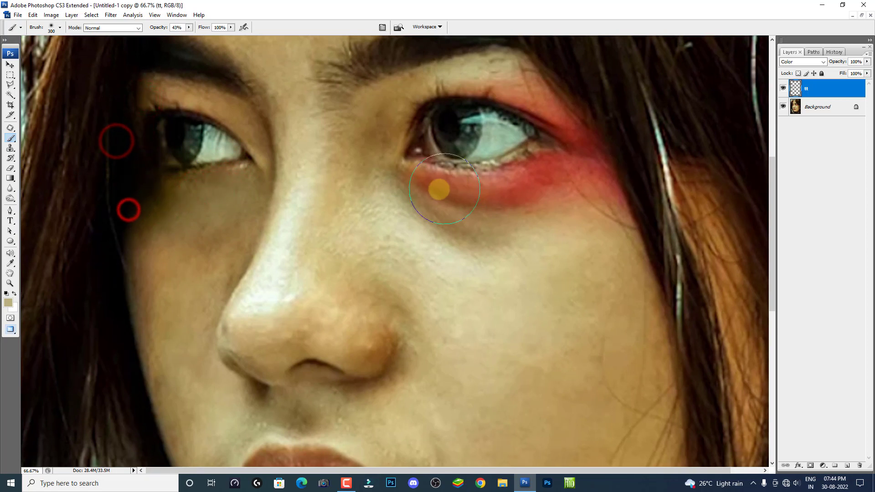
# Cover the red under and at the outer corner of the right eye, then fit the portrait on screen
pyautogui.moveTo(439, 189)
pyautogui.mouseDown()
pyautogui.moveTo(500, 189)
pyautogui.moveTo(473, 193)
pyautogui.moveTo(447, 182)
pyautogui.mouseUp()
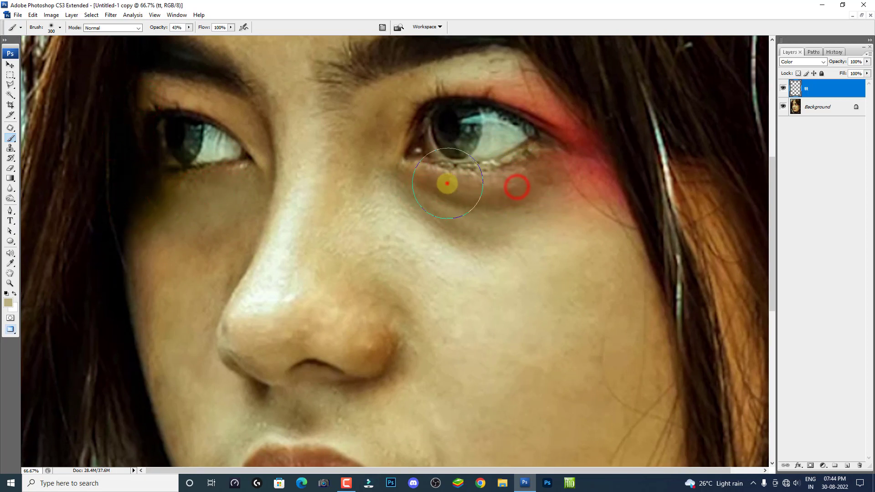
pyautogui.moveTo(599, 172); pyautogui.dragTo(535, 109)
pyautogui.moveTo(501, 94); pyautogui.dragTo(518, 97)
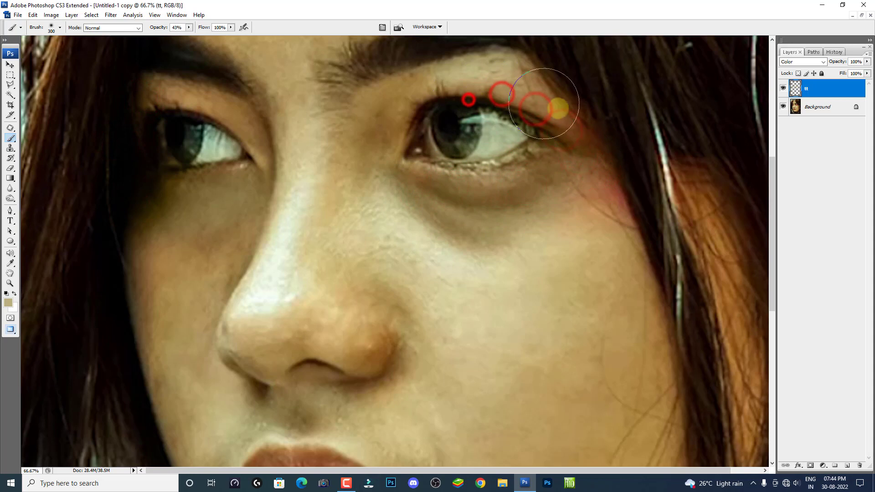
pyautogui.moveTo(611, 141)
pyautogui.mouseDown()
pyautogui.moveTo(607, 177)
pyautogui.moveTo(451, 190)
pyautogui.mouseUp()
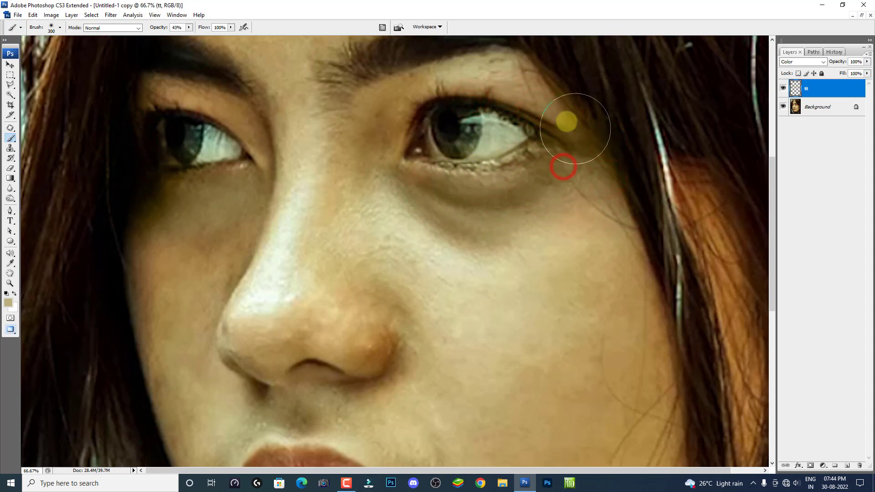
pyautogui.click(592, 179)
pyautogui.hotkey('ctrl', '0')
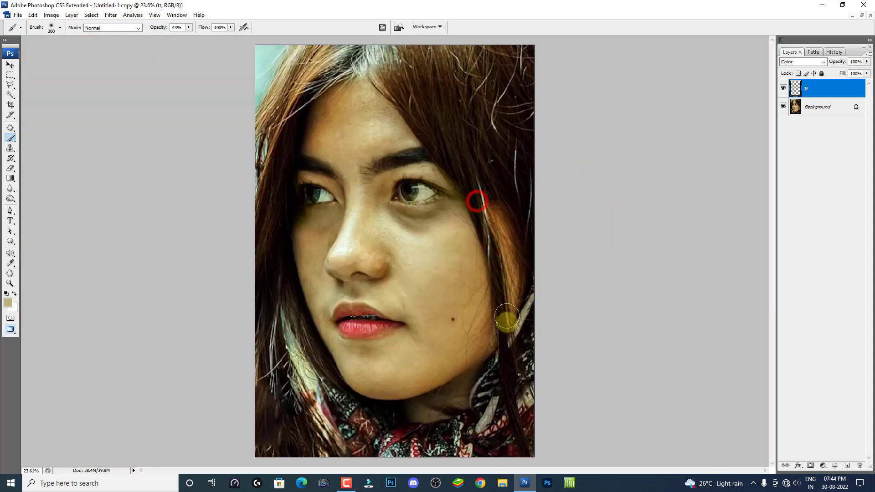
pyautogui.press('v')
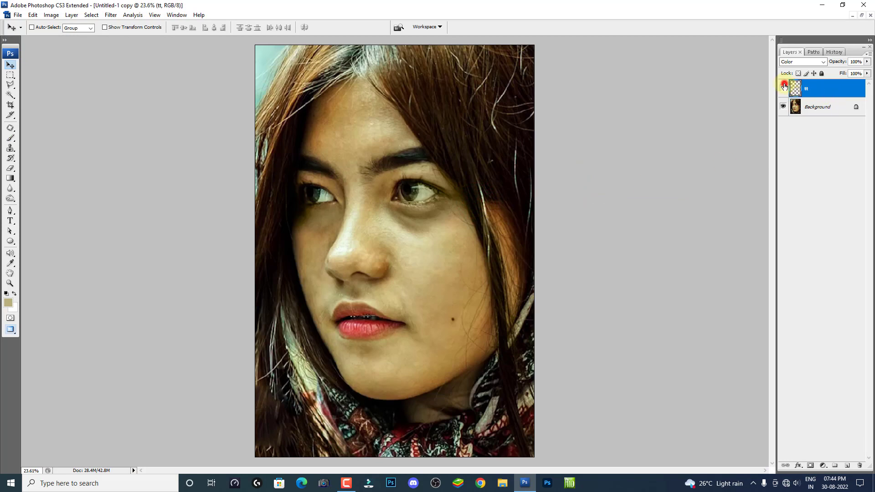
pyautogui.click(783, 87)
pyautogui.scroll(-2, 451, 200)
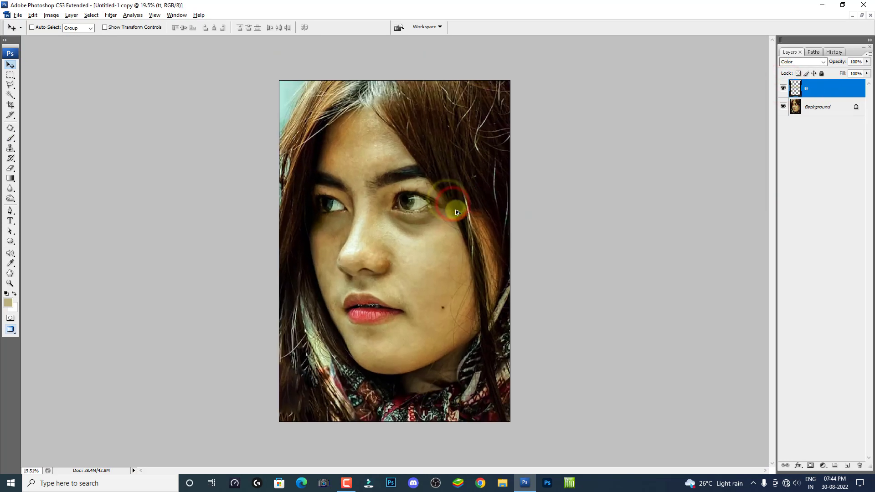
pyautogui.rightClick(386, 128)
pyautogui.click(394, 136)
pyautogui.press('d')
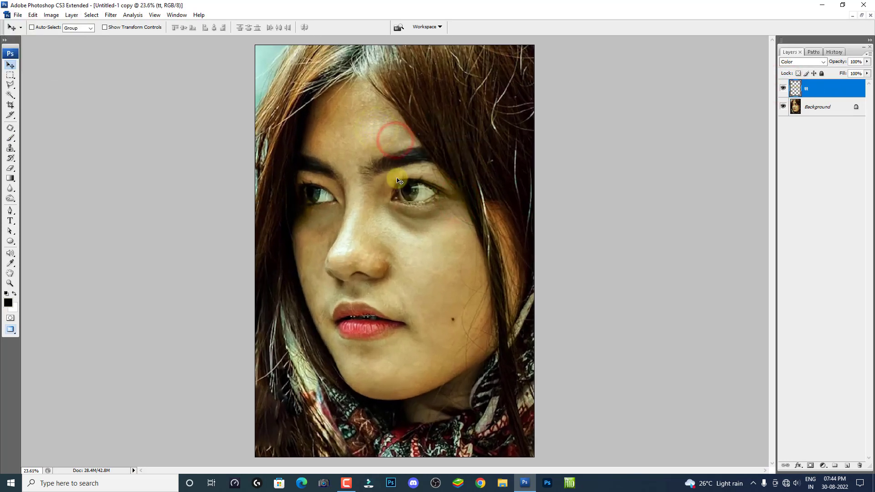
pyautogui.rightClick(393, 190)
pyautogui.click(392, 190)
pyautogui.click(134, 27)
pyautogui.click(810, 169)
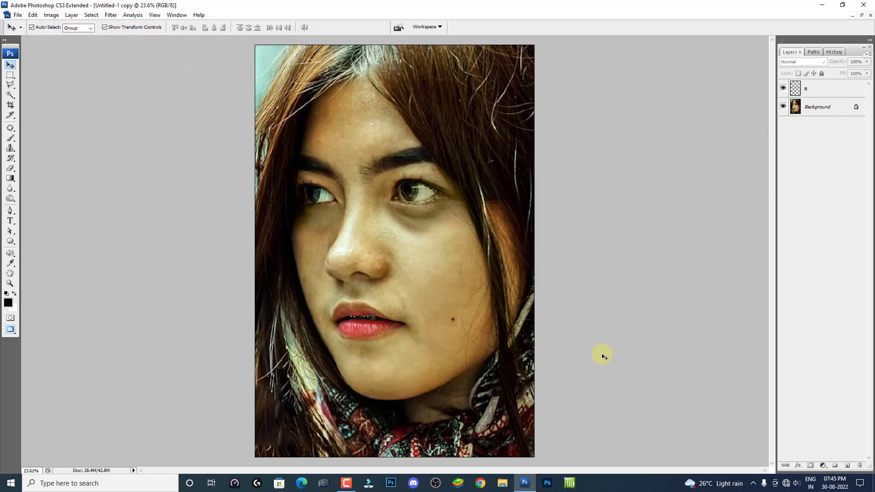